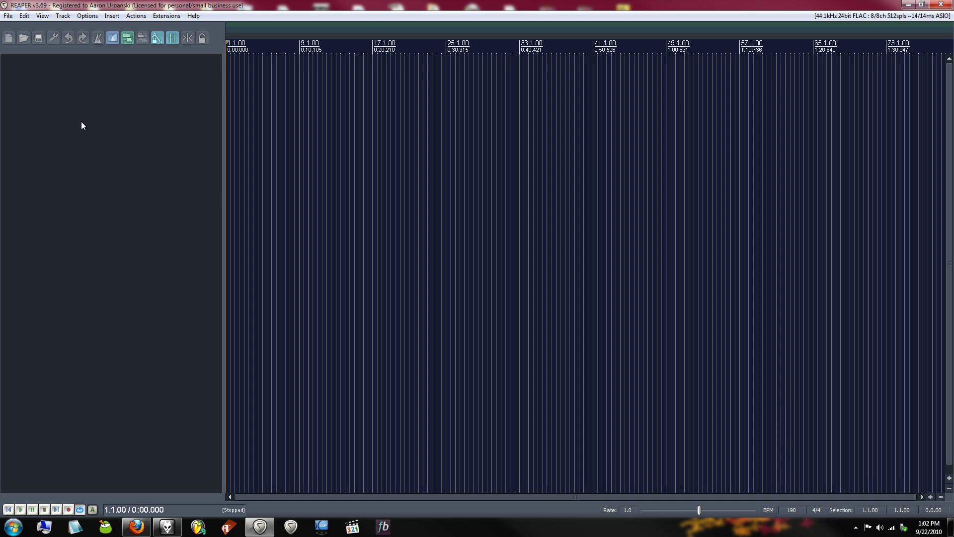
# Insert the Kore2 (2->16ch) instrument on a new track and build its routing to Out 1–Out 8
pyautogui.rightClick(72, 90)
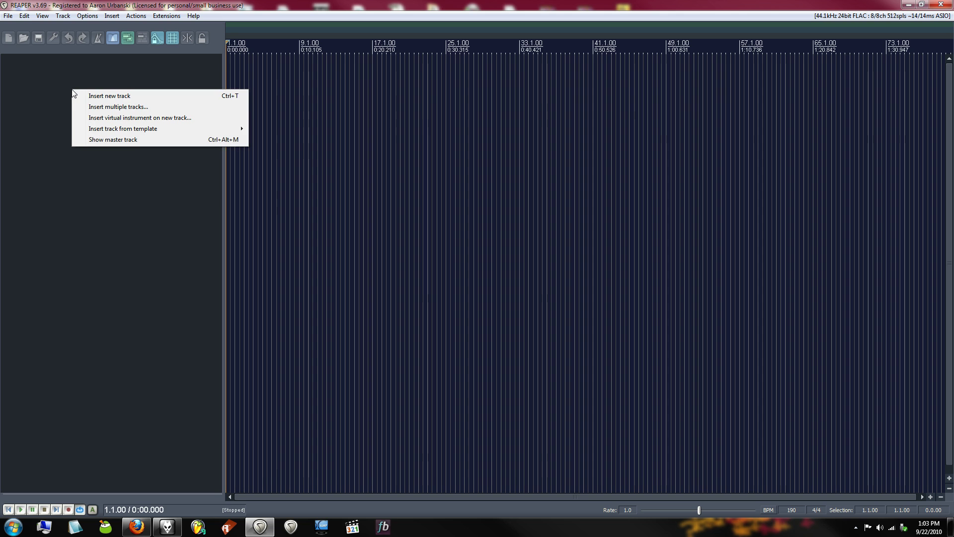
pyautogui.click(94, 118)
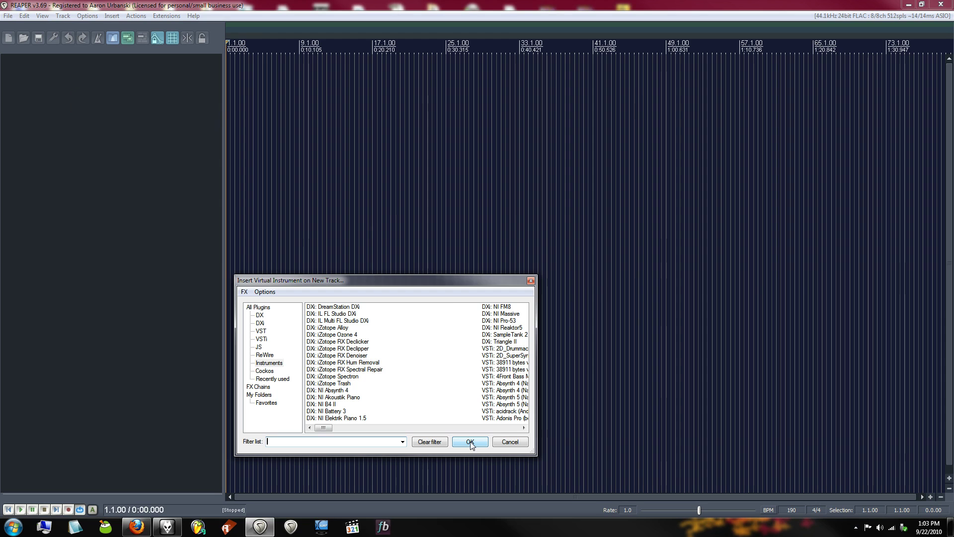
pyautogui.write('kore')
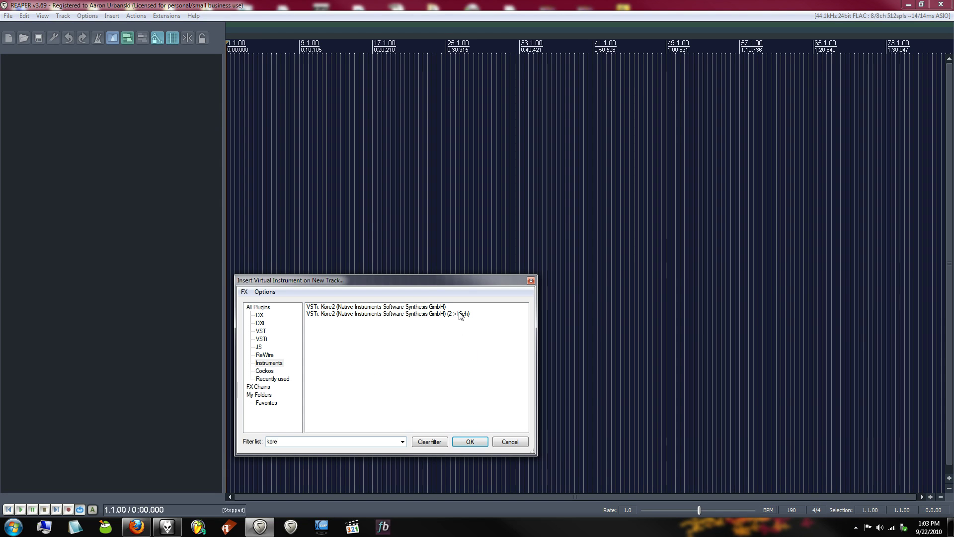
pyautogui.click(462, 315)
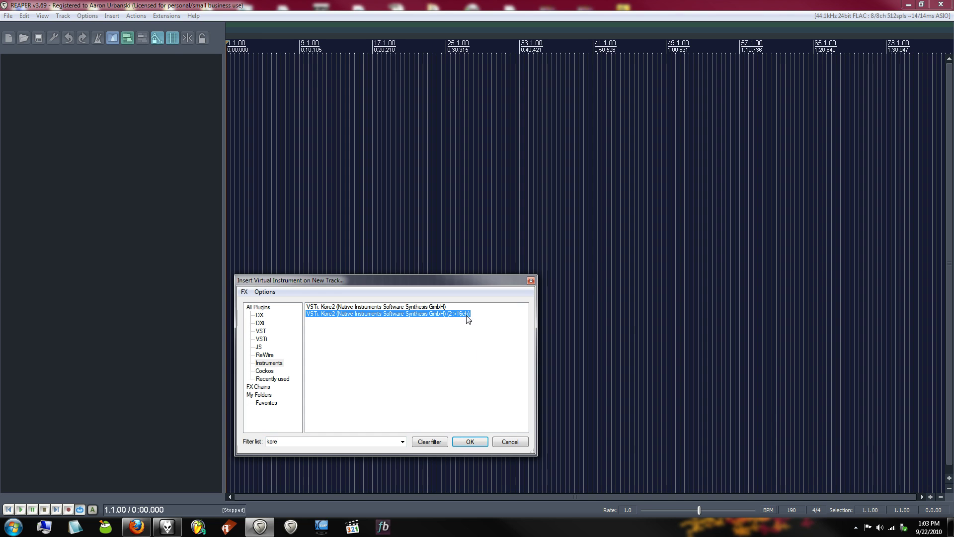
pyautogui.click(470, 443)
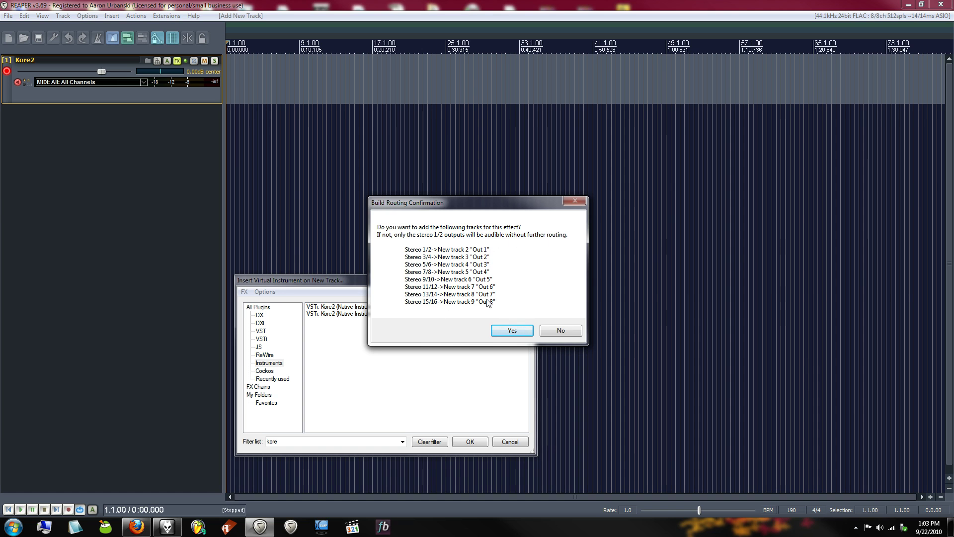
pyautogui.click(505, 332)
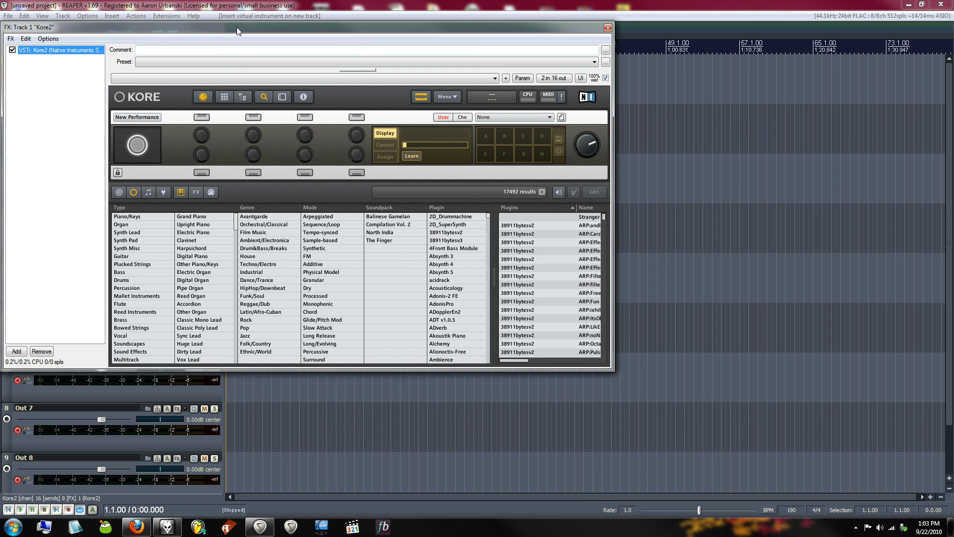
# Move the Kore2 window aside, switch to the performance rack, and delete the Master channel
pyautogui.moveTo(239, 31); pyautogui.dragTo(519, 61)
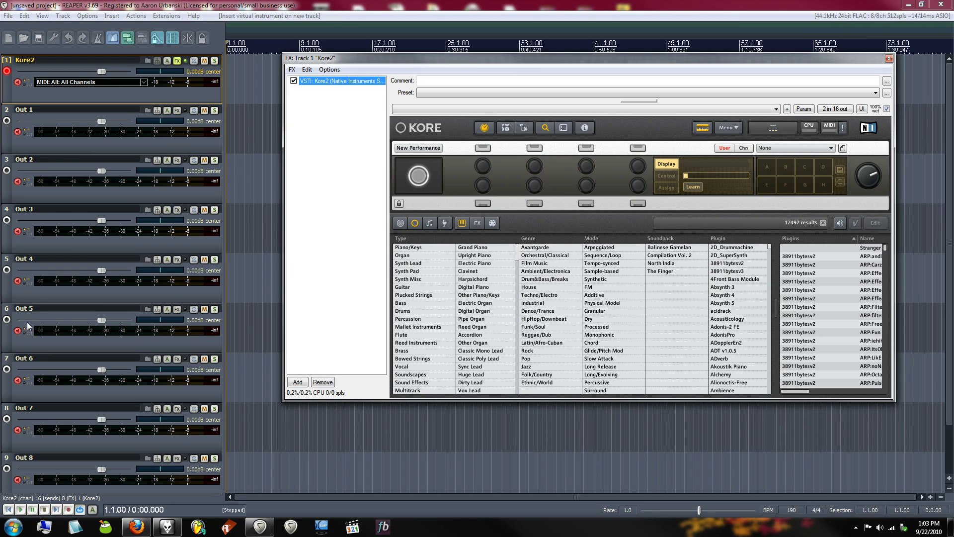
pyautogui.click(547, 128)
pyautogui.click(505, 127)
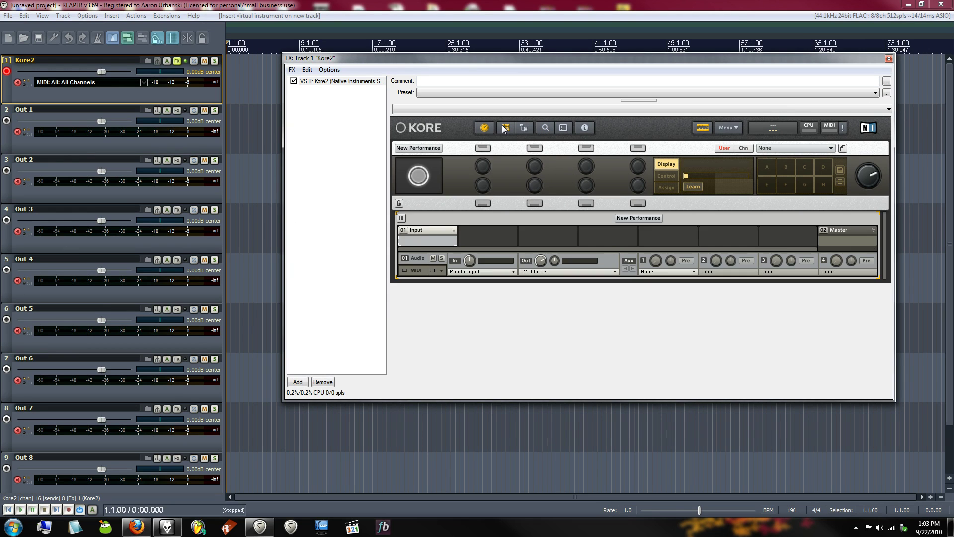
pyautogui.click(844, 233)
pyautogui.rightClick(845, 232)
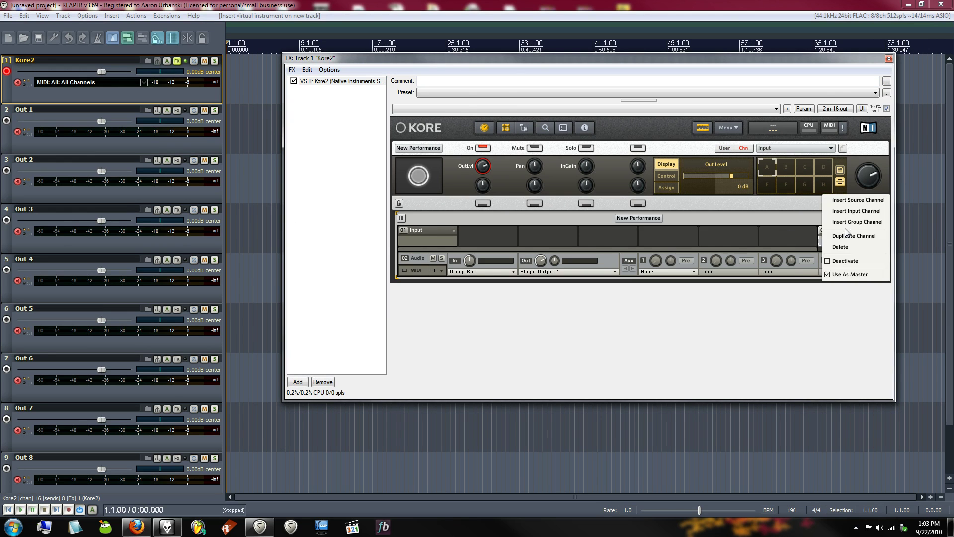
pyautogui.click(855, 247)
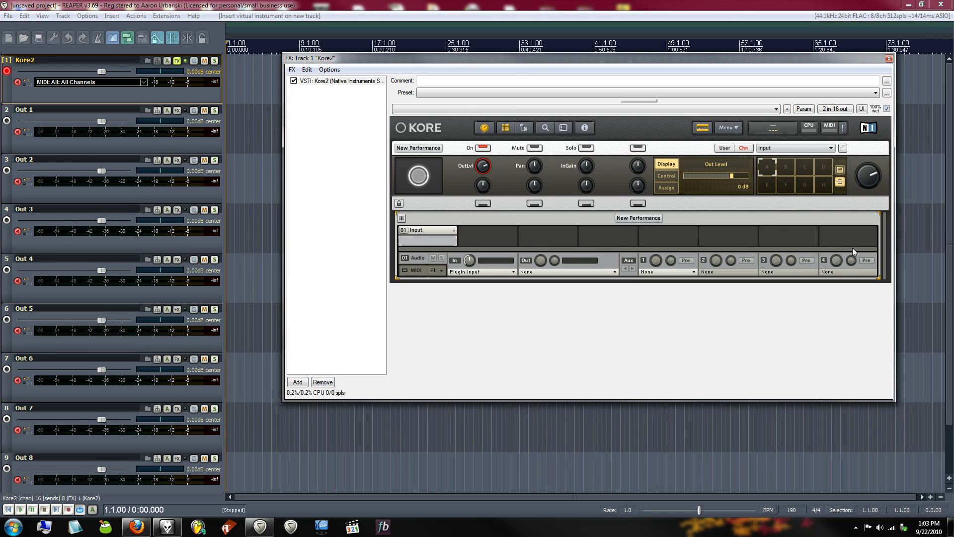
# Insert seven Source channels, 02 through 08, into the empty rack slots
pyautogui.rightClick(500, 236)
pyautogui.click(522, 240)
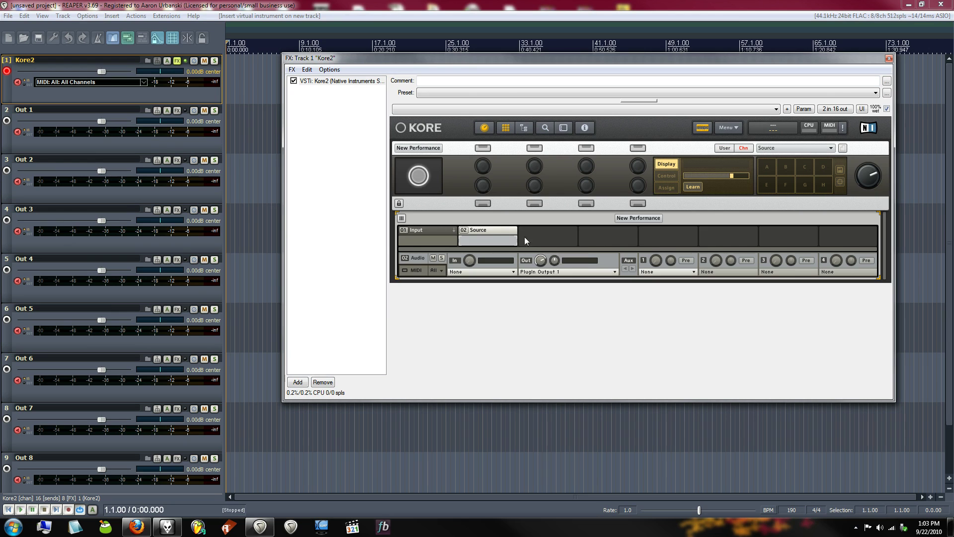
pyautogui.rightClick(524, 237)
pyautogui.click(542, 242)
pyautogui.rightClick(592, 236)
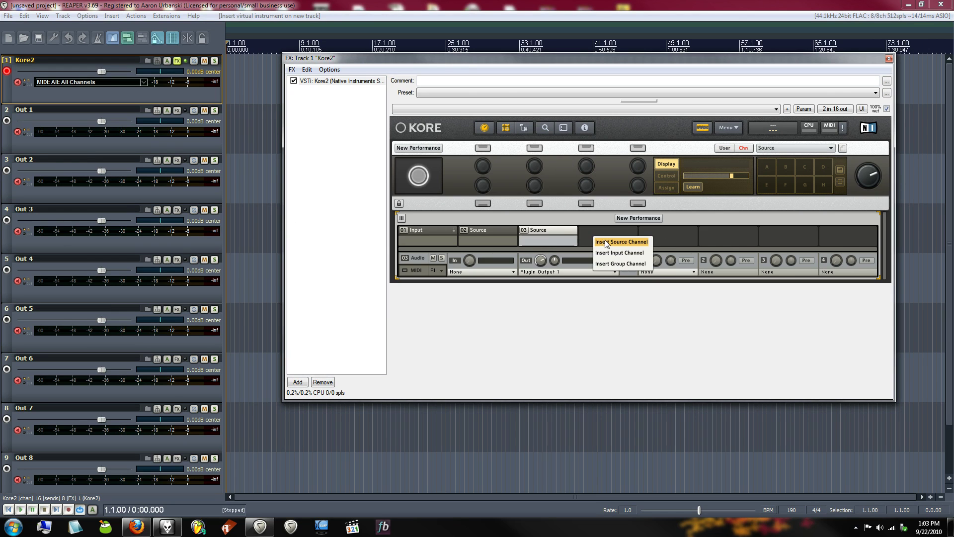
pyautogui.click(606, 242)
pyautogui.rightClick(672, 233)
pyautogui.click(686, 241)
pyautogui.rightClick(735, 228)
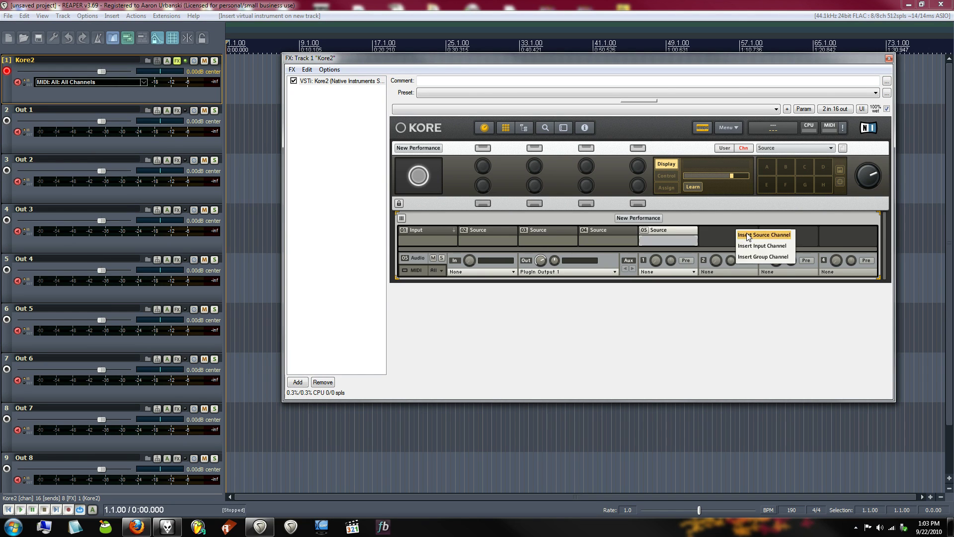
pyautogui.click(748, 237)
pyautogui.rightClick(777, 229)
pyautogui.click(788, 235)
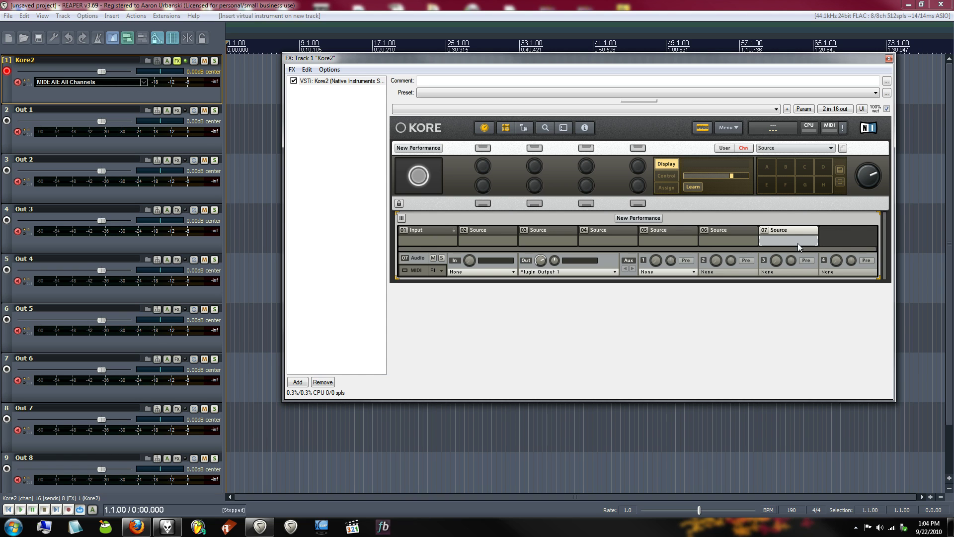
pyautogui.rightClick(845, 231)
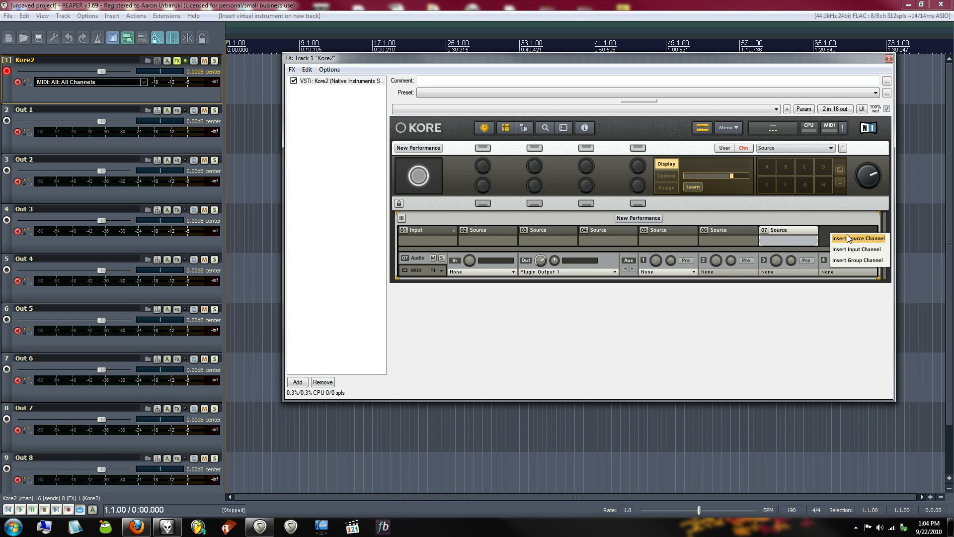
pyautogui.click(849, 239)
# Set the 01 Input channel to Plugin Input, Plugin Output 1 and MIDI channel 1
pyautogui.click(422, 238)
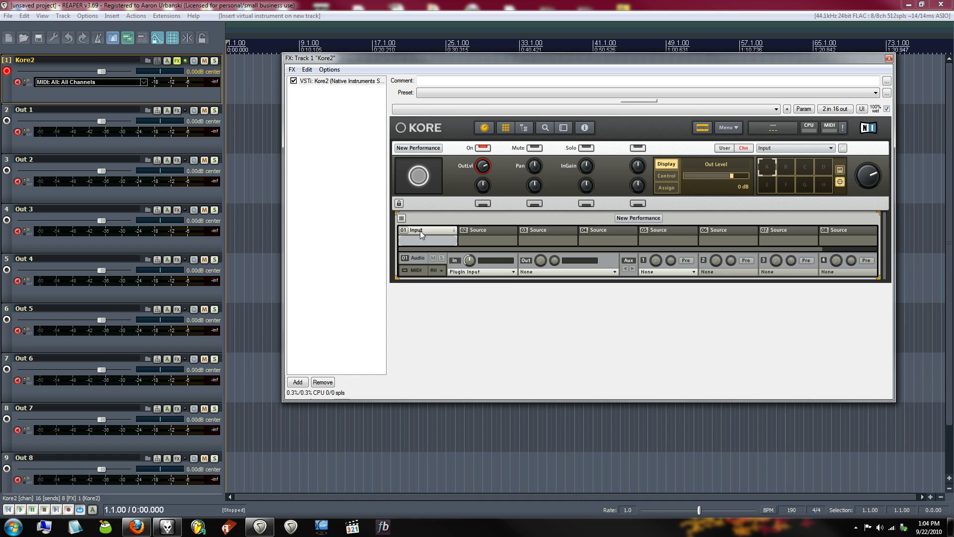
pyautogui.click(465, 274)
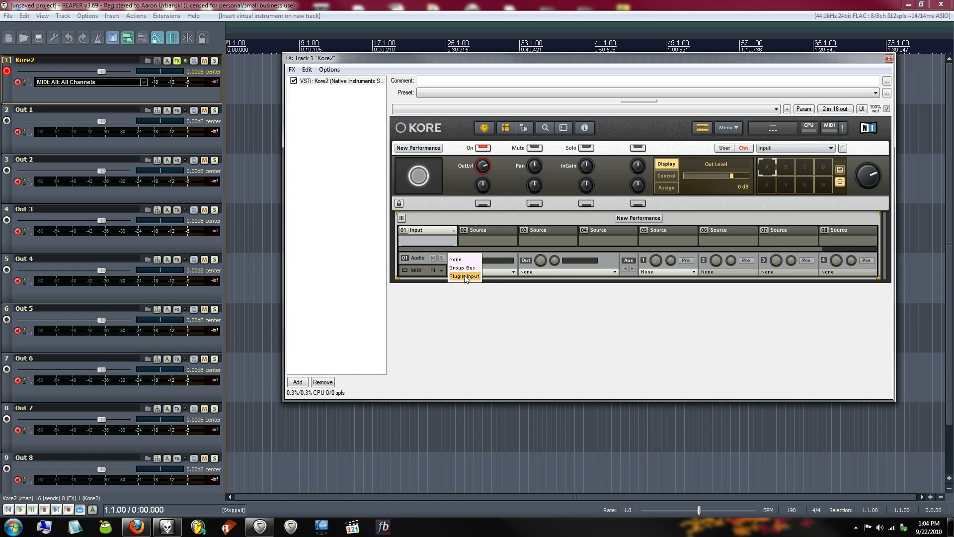
pyautogui.click(465, 277)
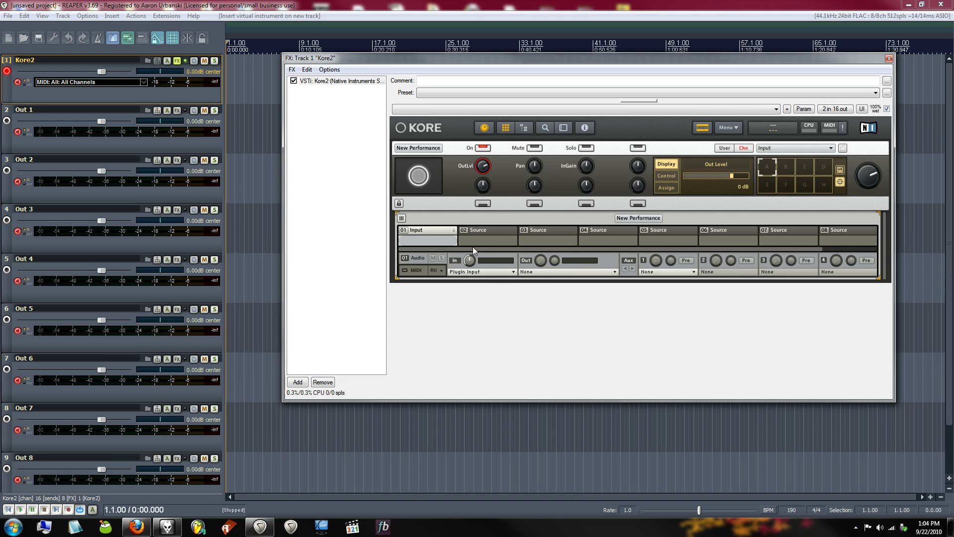
pyautogui.click(547, 273)
pyautogui.click(545, 215)
pyautogui.click(441, 272)
pyautogui.click(434, 149)
# Set 02 Source to MIDI 2 on Output 1, and 03 Source to Output 3, MIDI 3
pyautogui.click(477, 230)
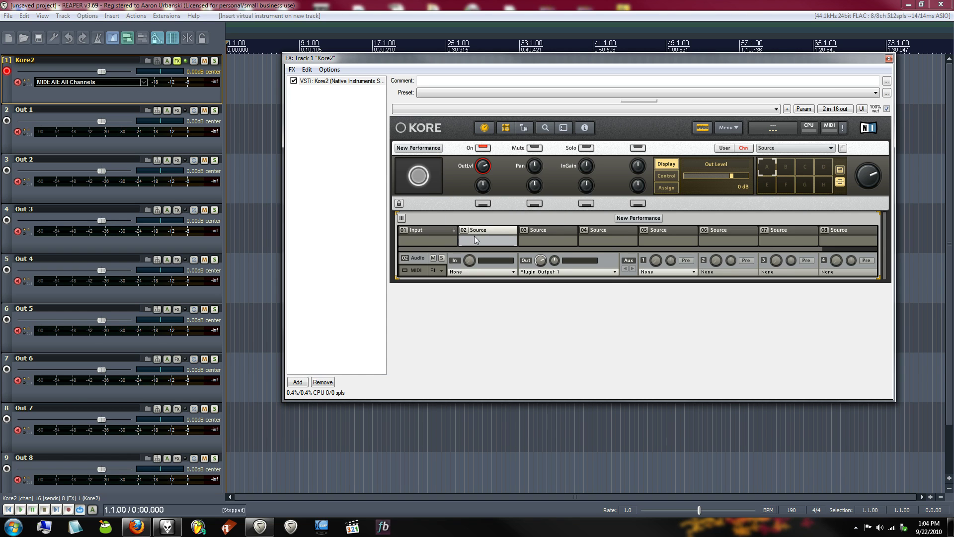
pyautogui.click(436, 271)
pyautogui.click(434, 158)
pyautogui.click(552, 277)
pyautogui.click(562, 231)
pyautogui.click(562, 231)
pyautogui.click(565, 273)
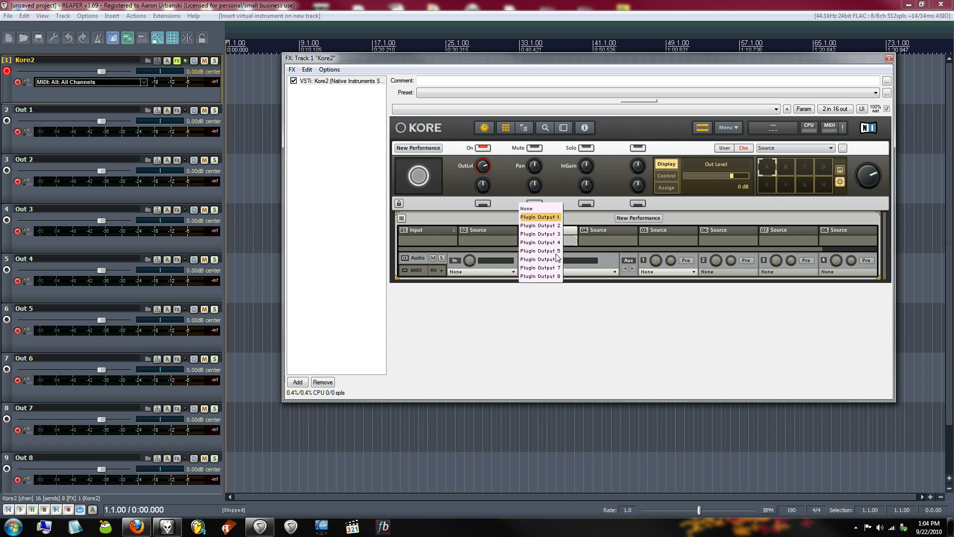
pyautogui.click(542, 242)
pyautogui.click(437, 270)
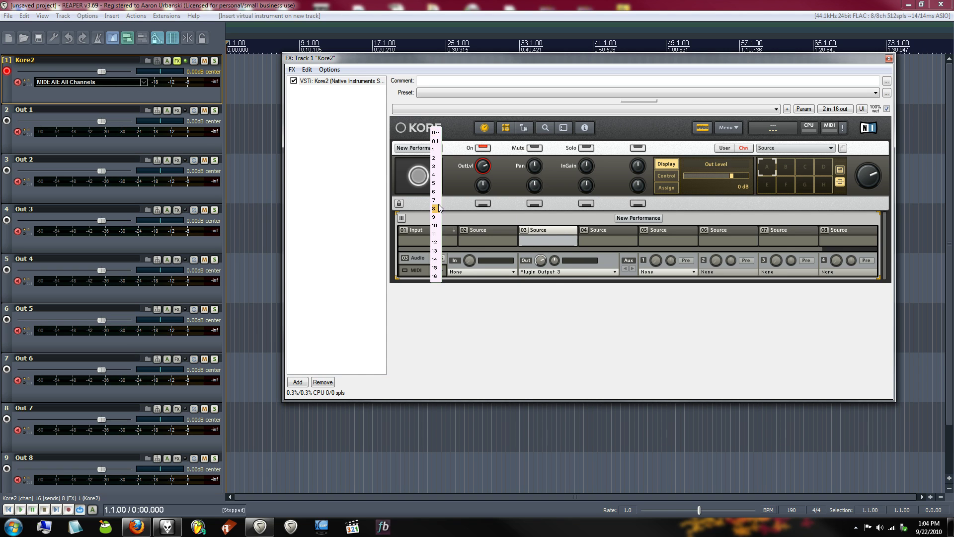
pyautogui.click(437, 168)
# Route 04 Source to Output 4 on MIDI 4 and 05 Source to Output 5 on MIDI 5
pyautogui.click(604, 232)
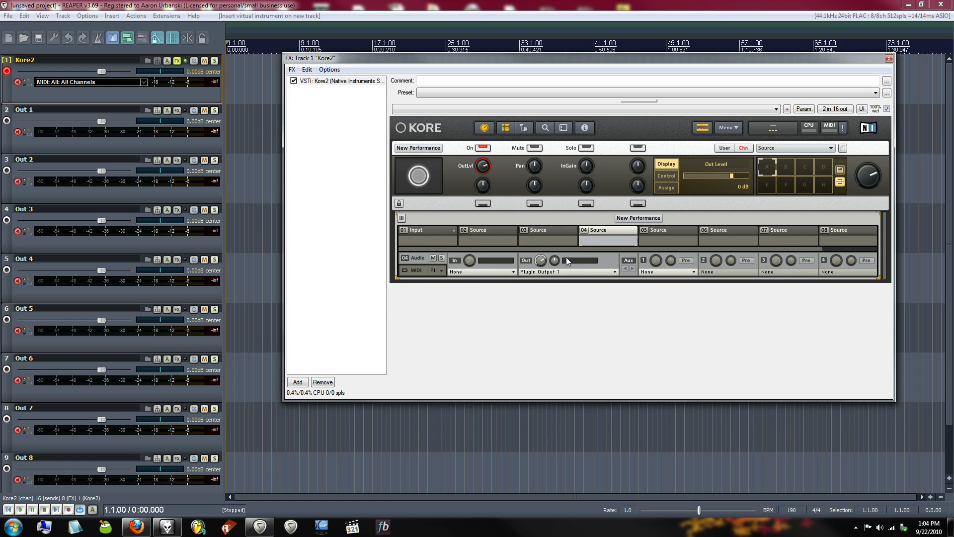
pyautogui.click(563, 273)
pyautogui.click(544, 243)
pyautogui.click(438, 271)
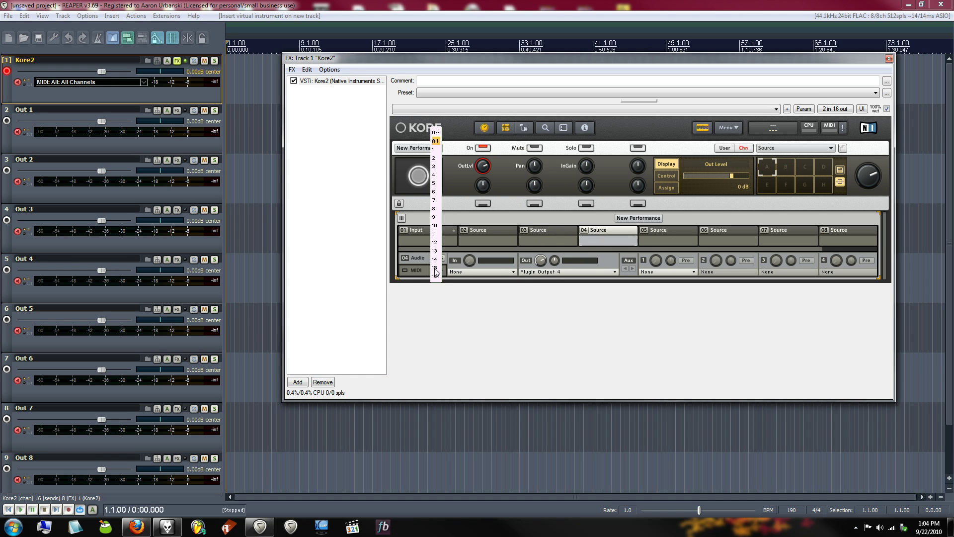
pyautogui.click(436, 174)
pyautogui.click(672, 240)
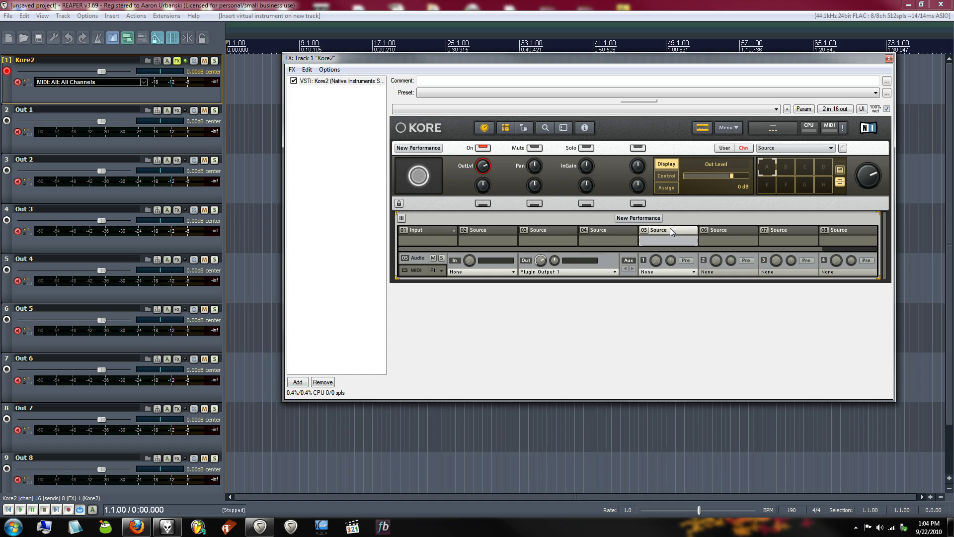
pyautogui.click(569, 273)
pyautogui.click(541, 251)
pyautogui.click(438, 270)
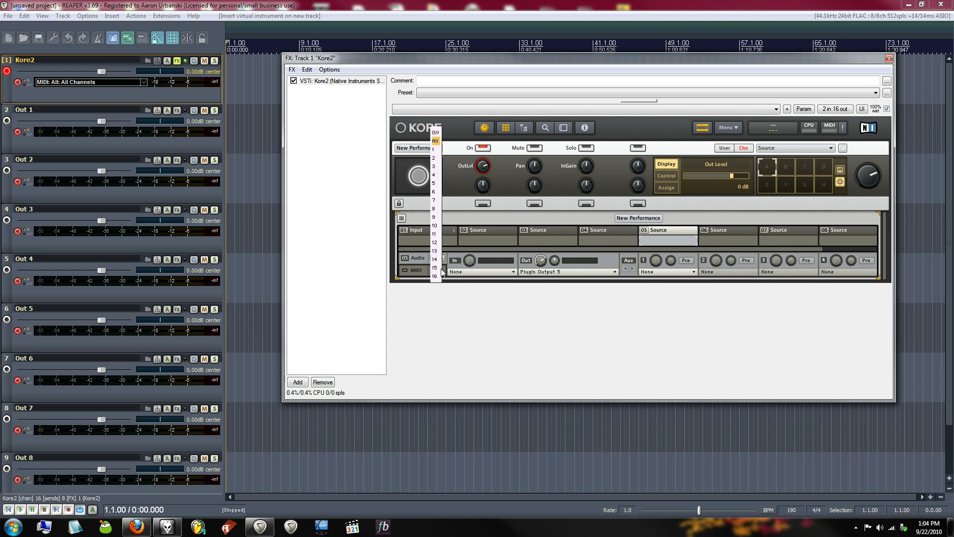
pyautogui.click(435, 183)
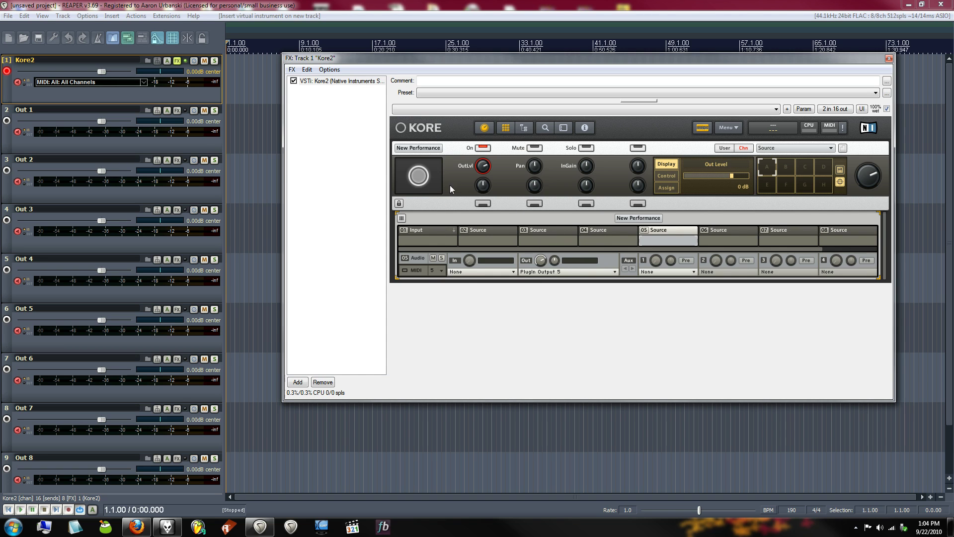
# Route 06 Source to Output 6 on MIDI 6 and 07 Source to Output 7 on MIDI 7
pyautogui.click(739, 234)
pyautogui.click(590, 272)
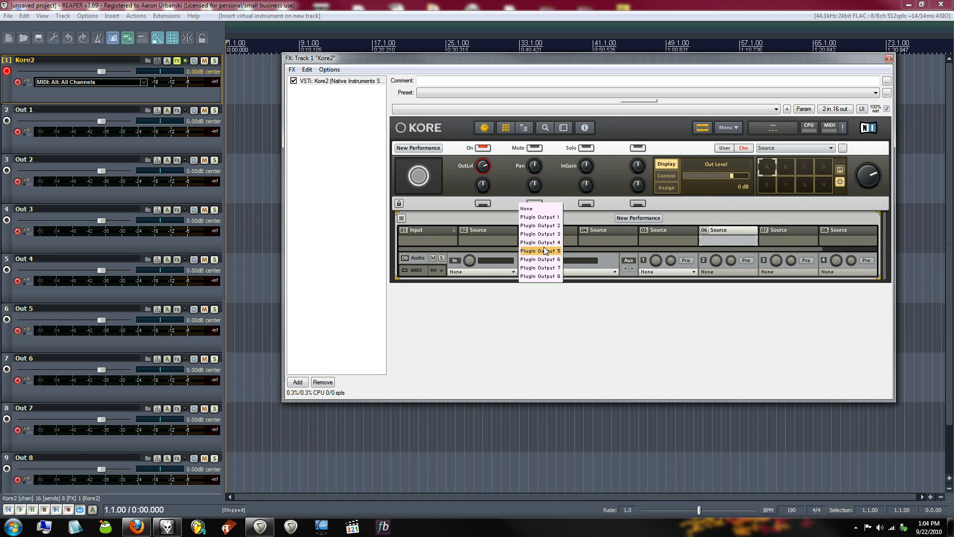
pyautogui.click(541, 260)
pyautogui.click(438, 270)
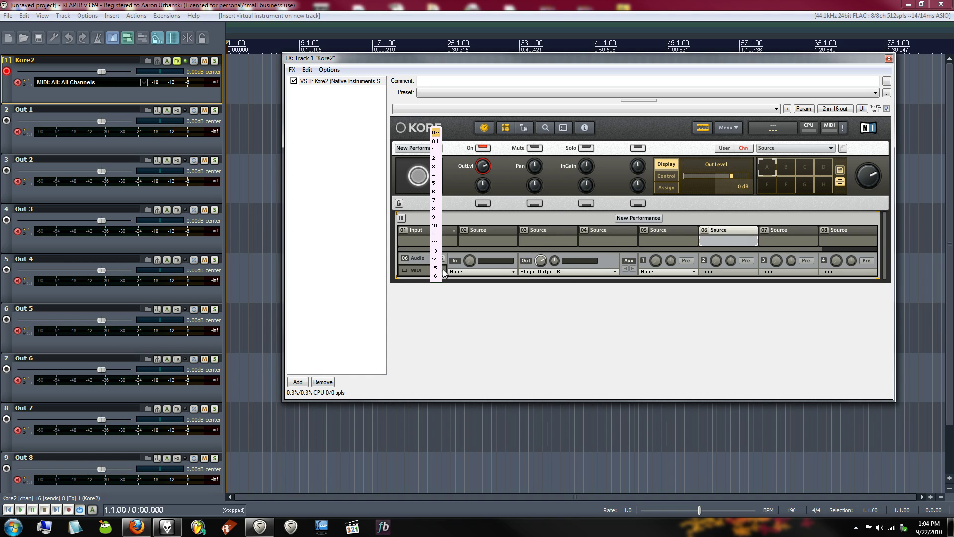
pyautogui.click(435, 192)
pyautogui.click(788, 233)
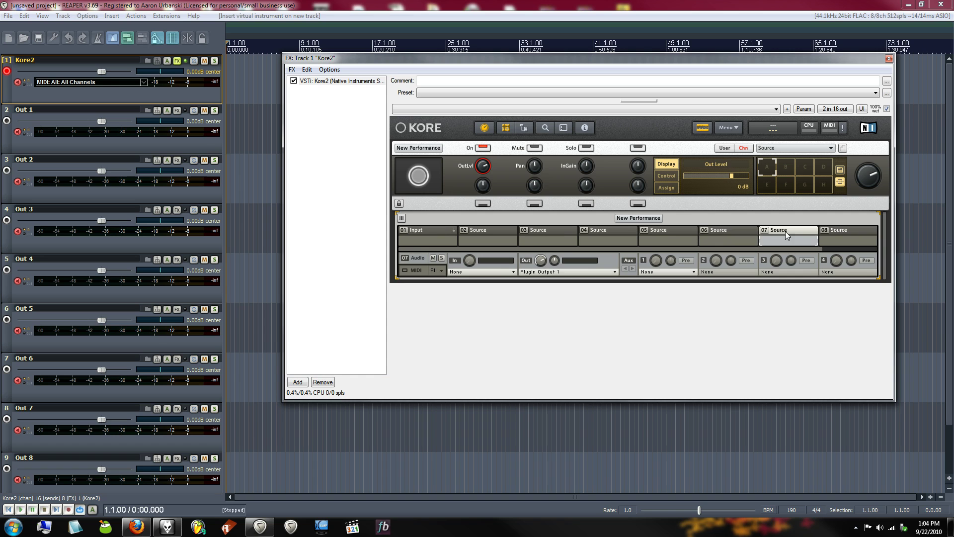
pyautogui.click(561, 272)
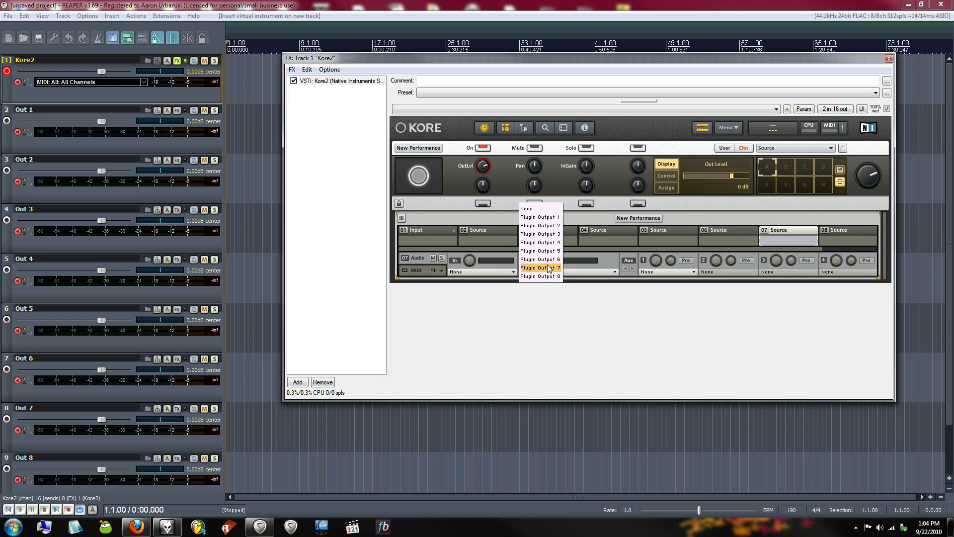
pyautogui.click(551, 268)
pyautogui.click(439, 271)
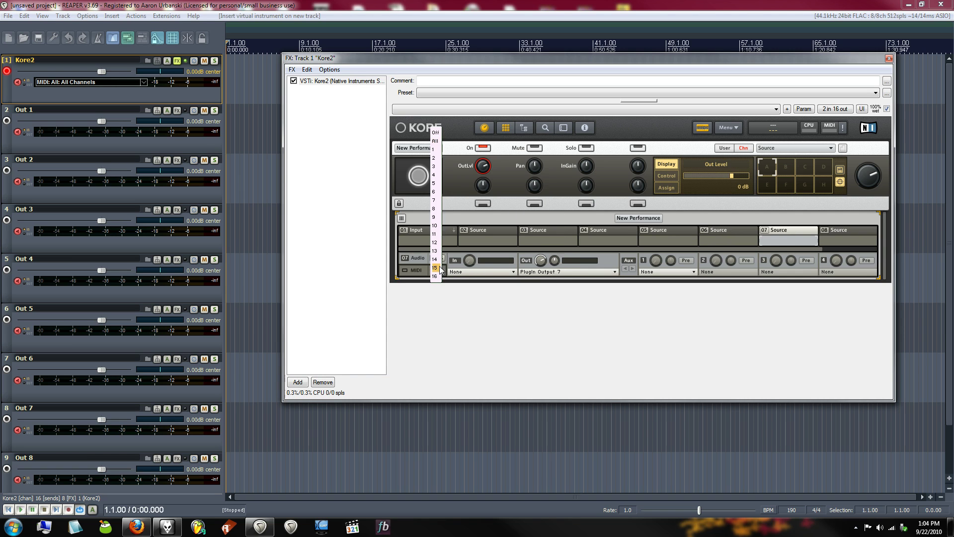
pyautogui.click(435, 201)
# Route slot 08 to Plugin Output 8 on MIDI channel 8
pyautogui.click(840, 234)
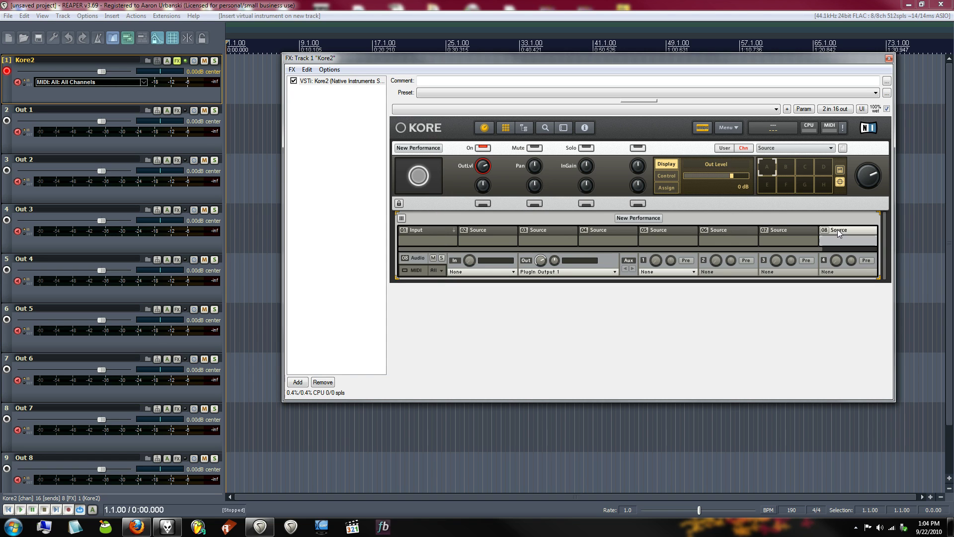
pyautogui.click(558, 267)
pyautogui.click(550, 275)
pyautogui.click(438, 270)
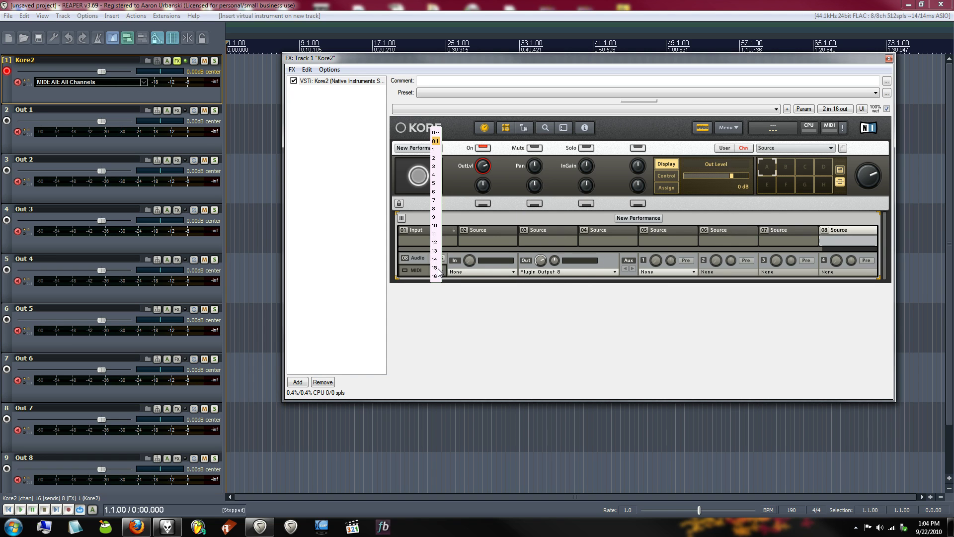
pyautogui.click(437, 207)
# Load the Alchemy GuitAura sound from Kore's browser into the 01 Input slot
pyautogui.click(439, 236)
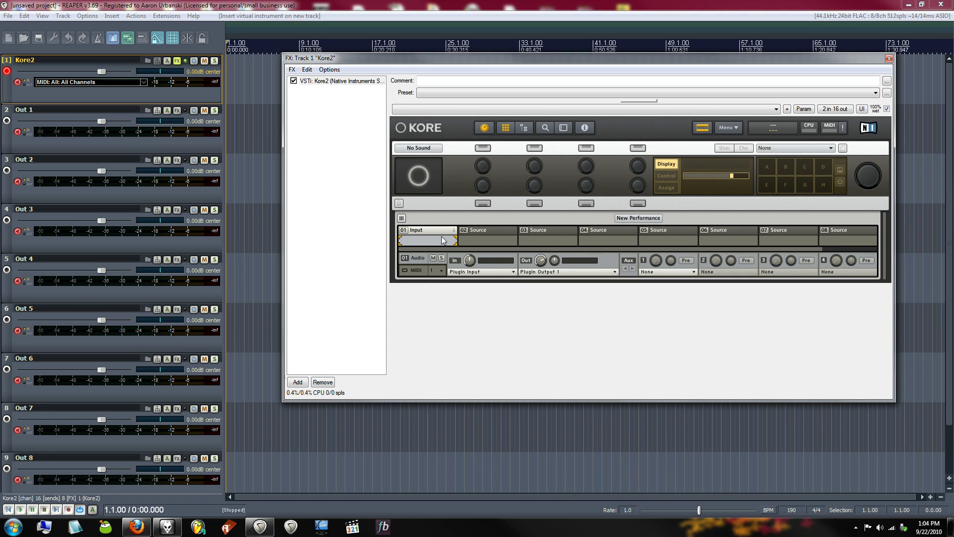
pyautogui.click(546, 129)
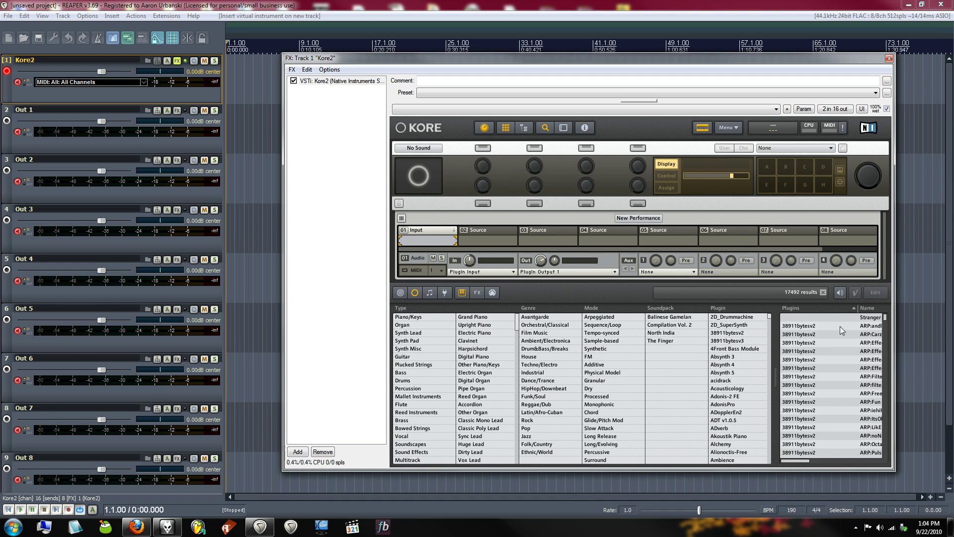
pyautogui.moveTo(886, 318); pyautogui.dragTo(888, 356)
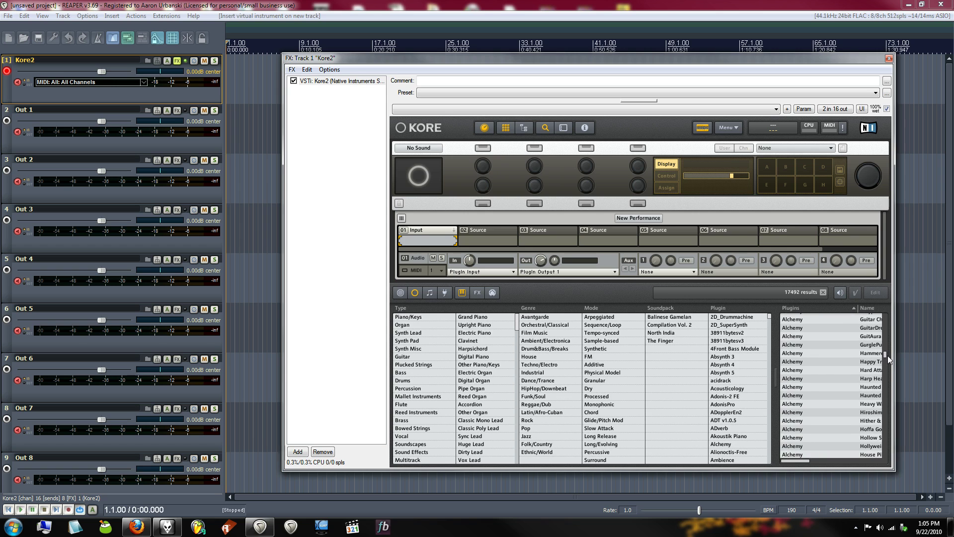
pyautogui.click(803, 336)
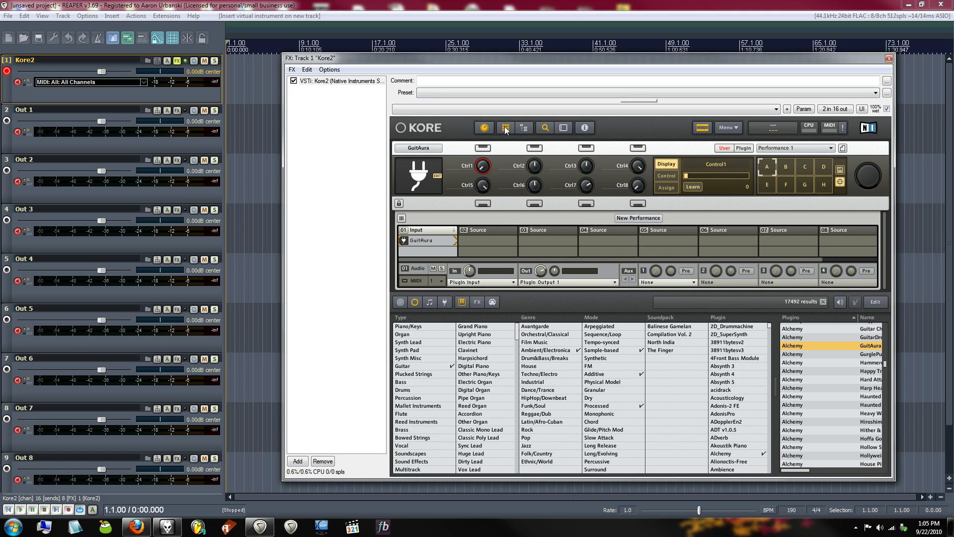
# Build 16 channels of MIDI routing to the Kore2 track from the FX window's Options menu
pyautogui.click(307, 69)
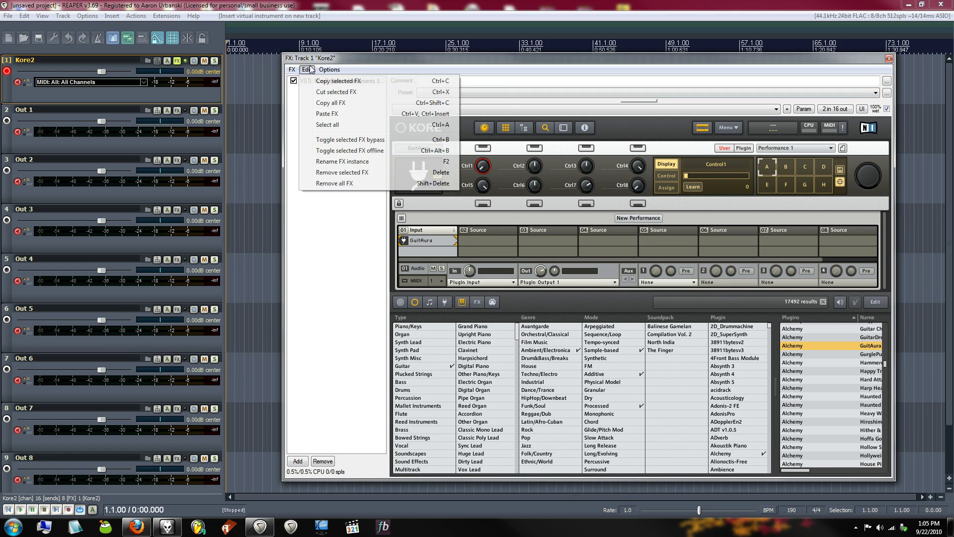
pyautogui.moveTo(329, 70)
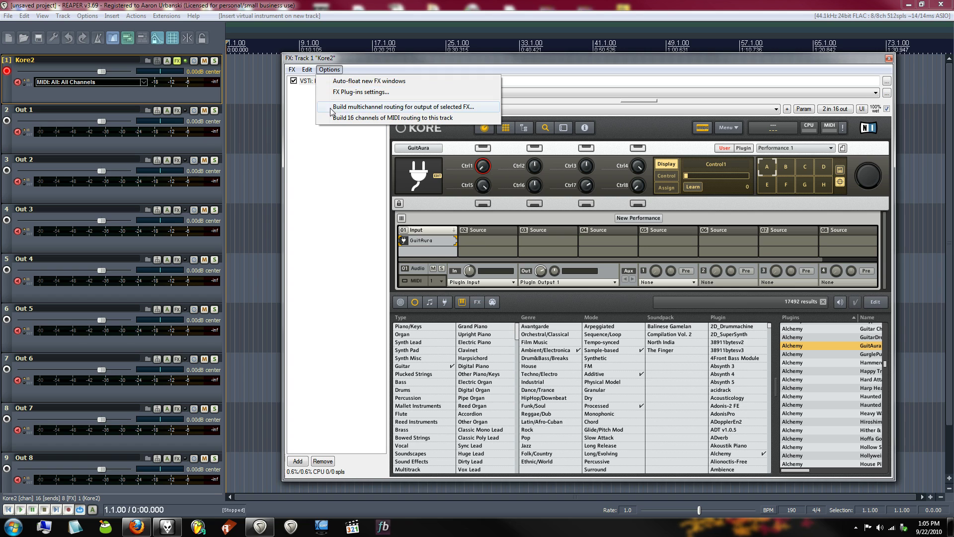
pyautogui.click(356, 119)
# Select and remove the Kore2 MIDI 9 through 16 tracks, leaving eight MIDI tracks
pyautogui.click(28, 148)
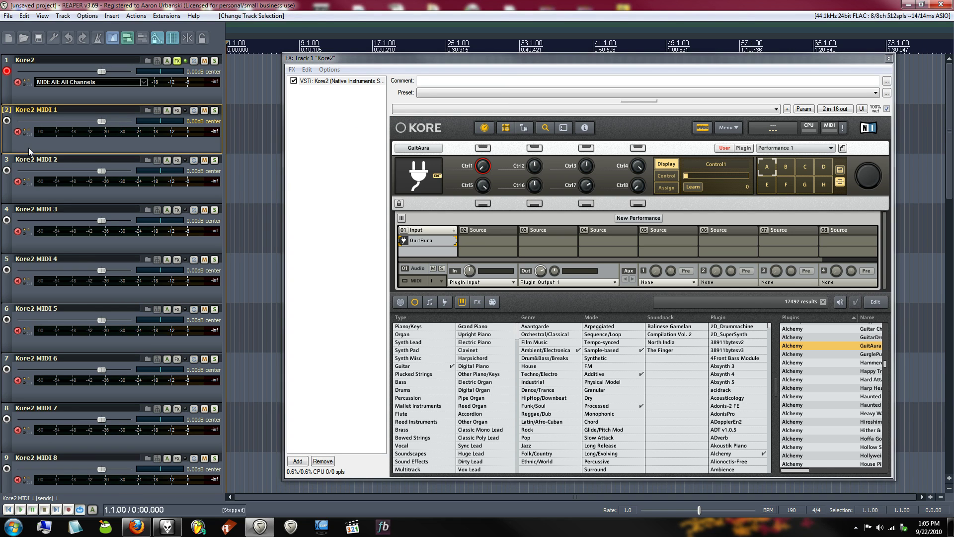
pyautogui.scroll(-5, 35, 148)
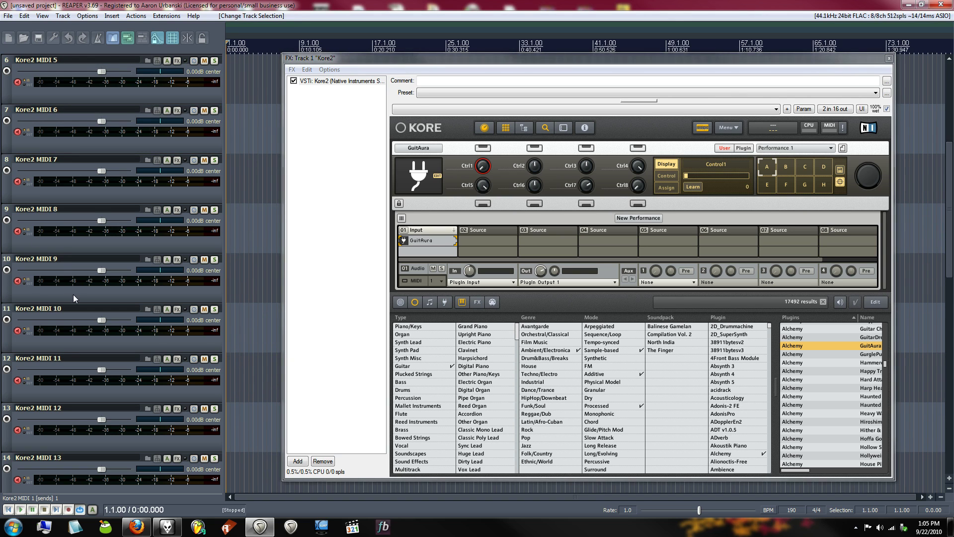
pyautogui.scroll(-5, 73, 295)
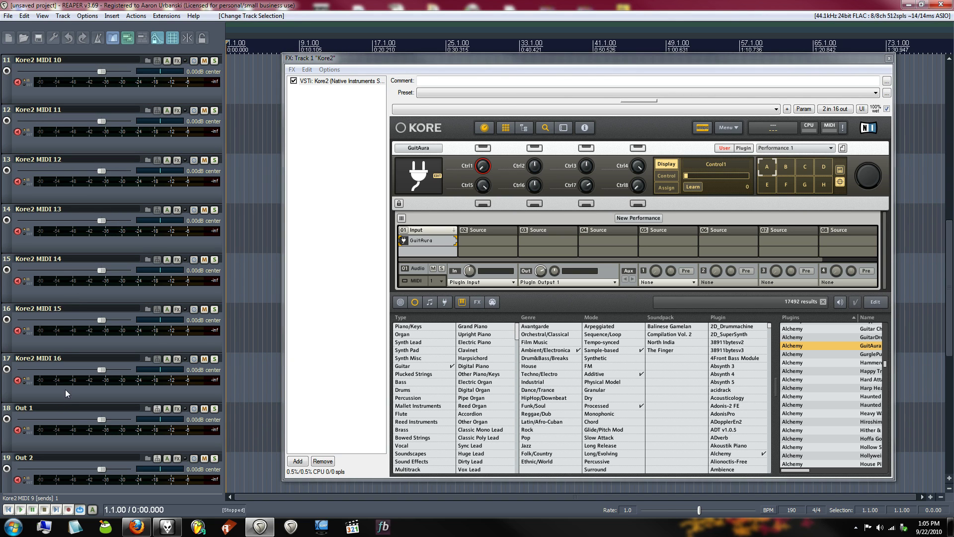
pyautogui.keyDown('shift'); pyautogui.click(65, 392); pyautogui.keyUp('shift')
pyautogui.rightClick(65, 393)
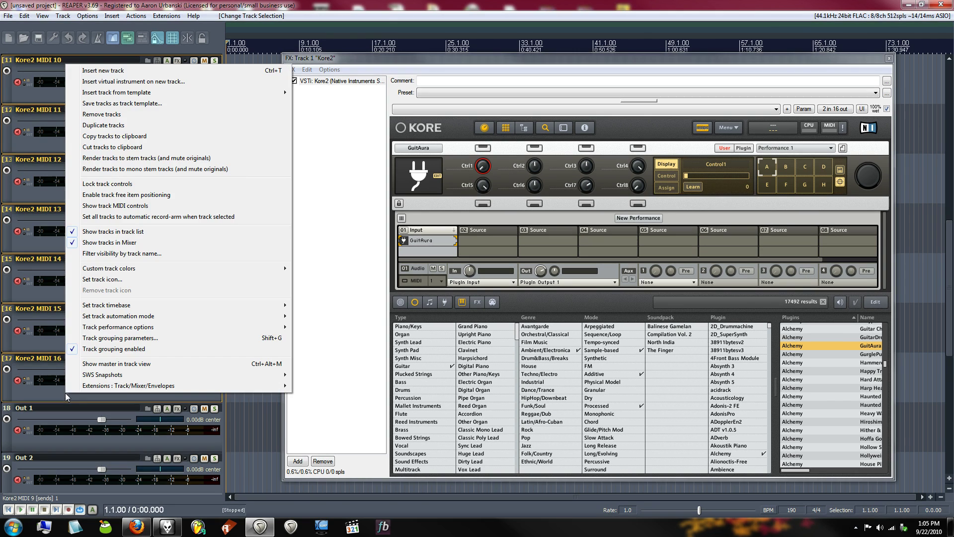
pyautogui.click(107, 114)
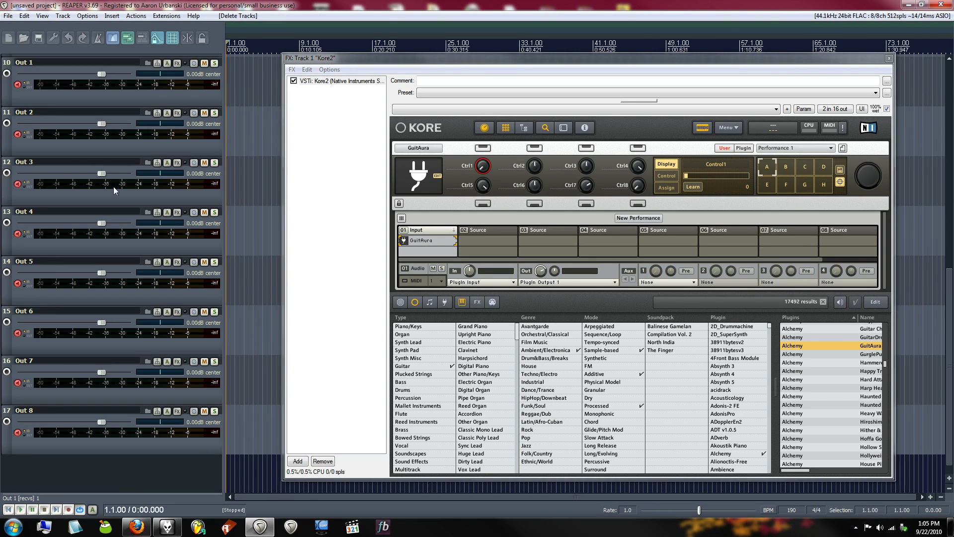
pyautogui.scroll(2, 111, 373)
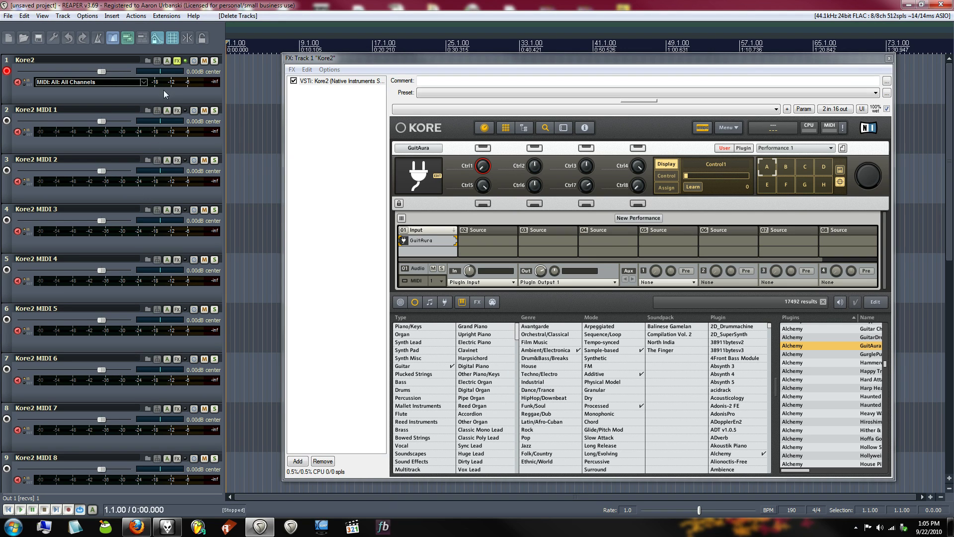
pyautogui.moveTo(159, 62)
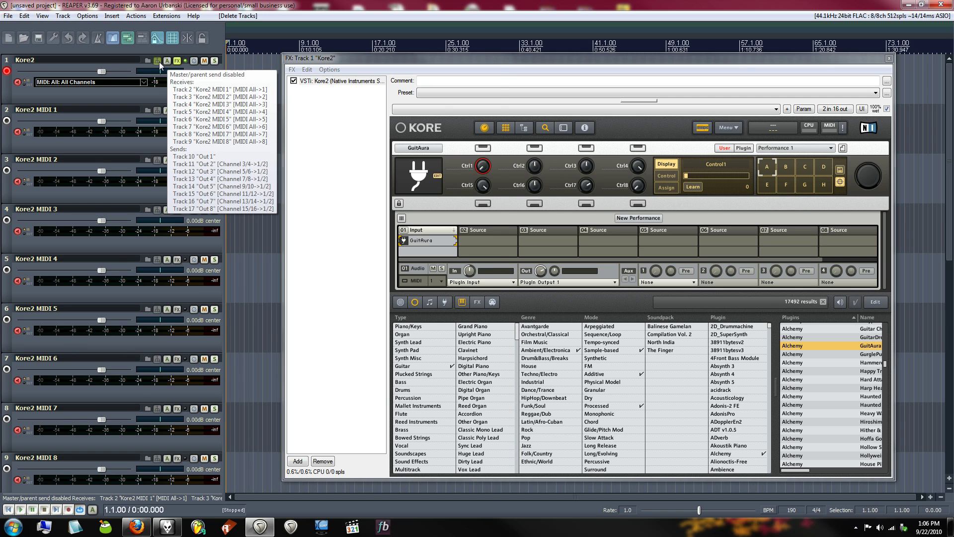
pyautogui.click(158, 61)
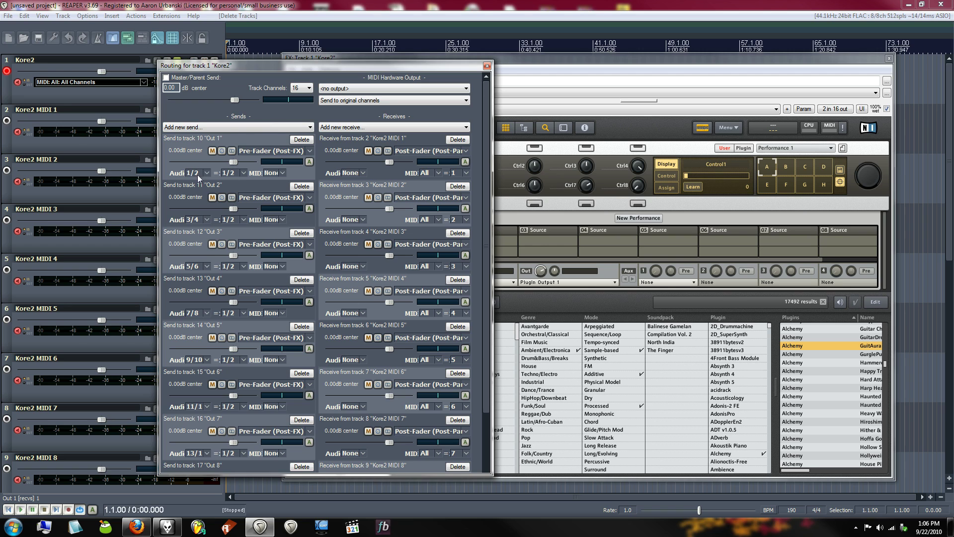
pyautogui.click(265, 128)
pyautogui.click(201, 112)
pyautogui.scroll(-3, 486, 140)
pyautogui.scroll(3, 487, 139)
pyautogui.click(486, 66)
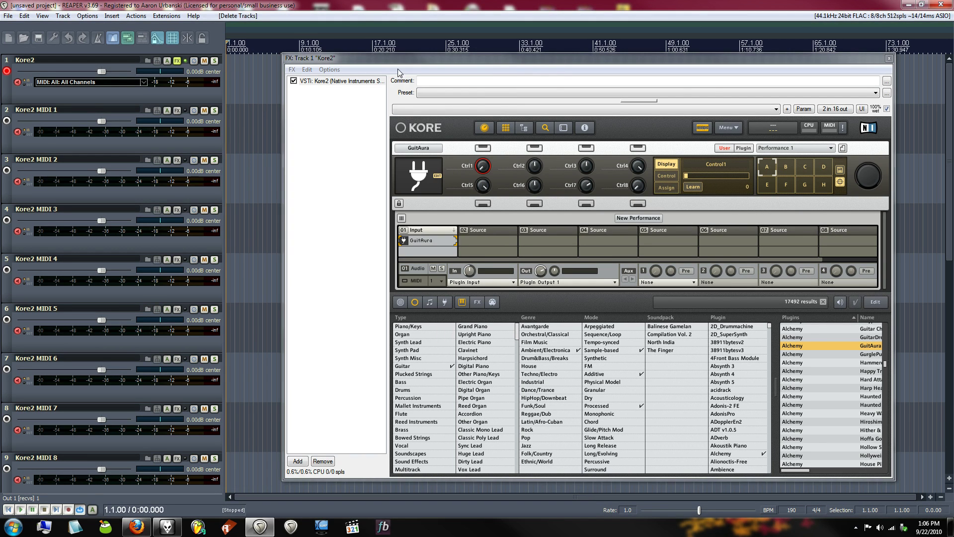
pyautogui.click(157, 111)
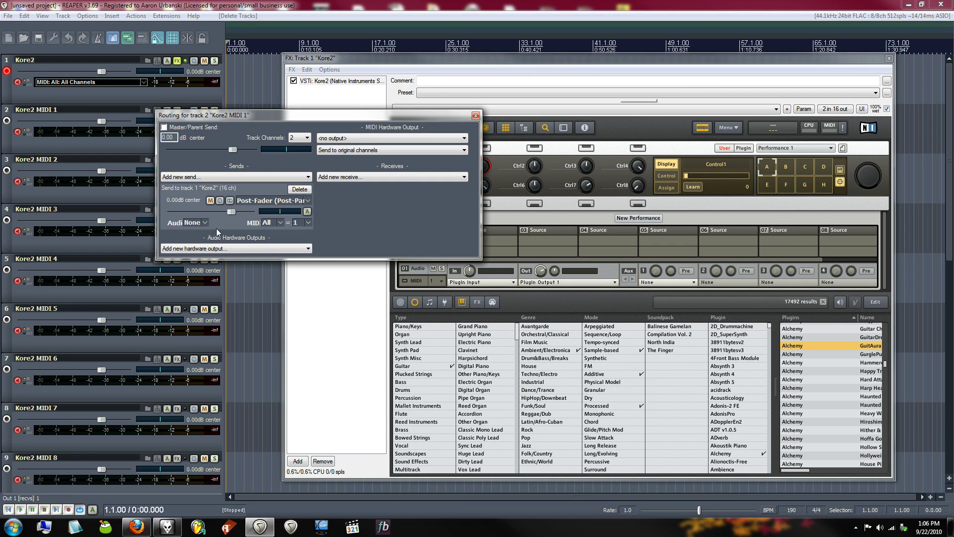
pyautogui.click(476, 116)
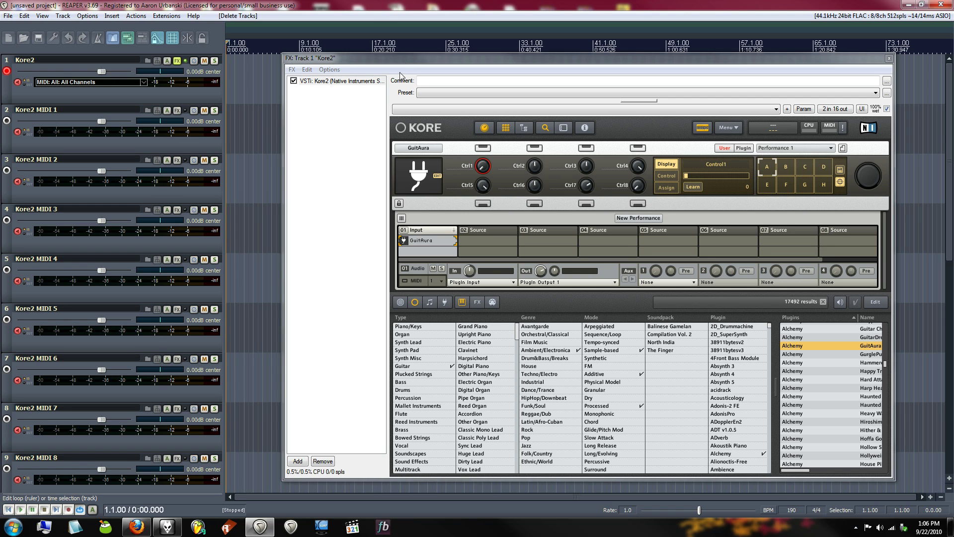
pyautogui.moveTo(409, 60)
pyautogui.mouseDown()
pyautogui.moveTo(374, 61)
pyautogui.moveTo(422, 69)
pyautogui.moveTo(410, 61)
pyautogui.mouseUp()
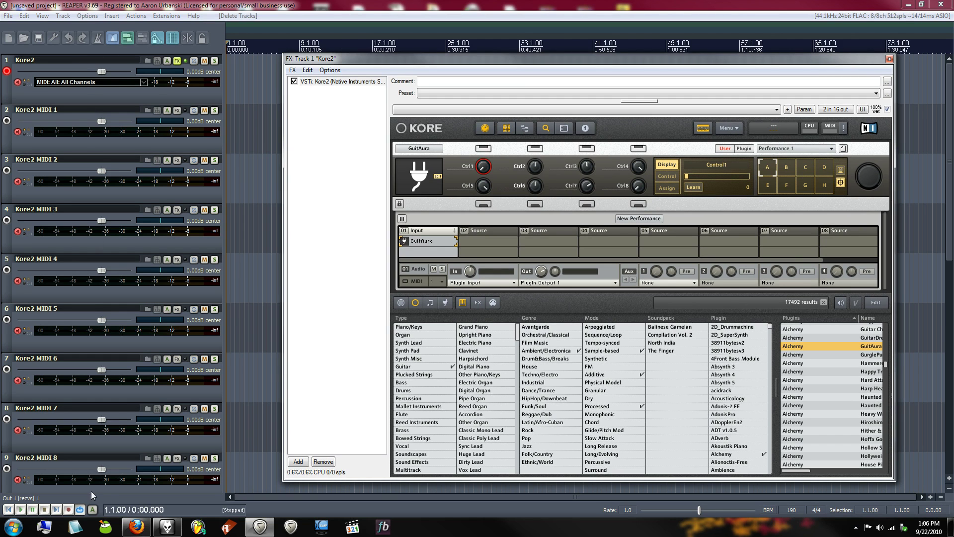
# Put the Kore2 track in Write mode and record a morph pad sweep during playback
pyautogui.click(169, 63)
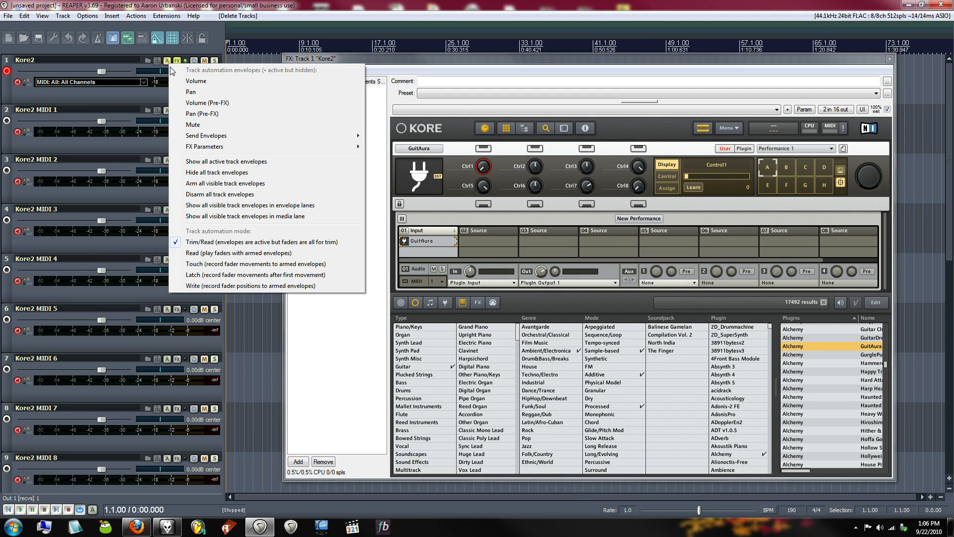
pyautogui.click(195, 287)
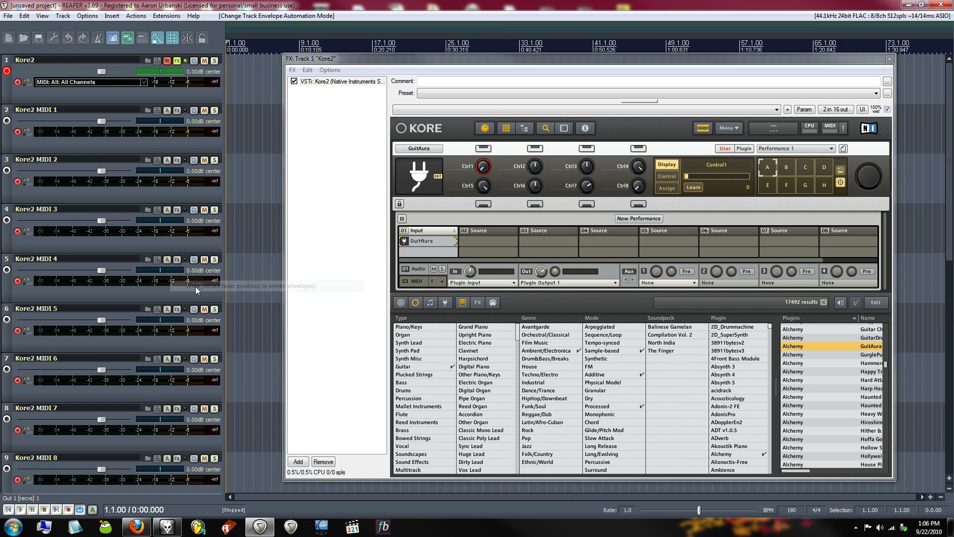
pyautogui.click(21, 510)
pyautogui.click(769, 181)
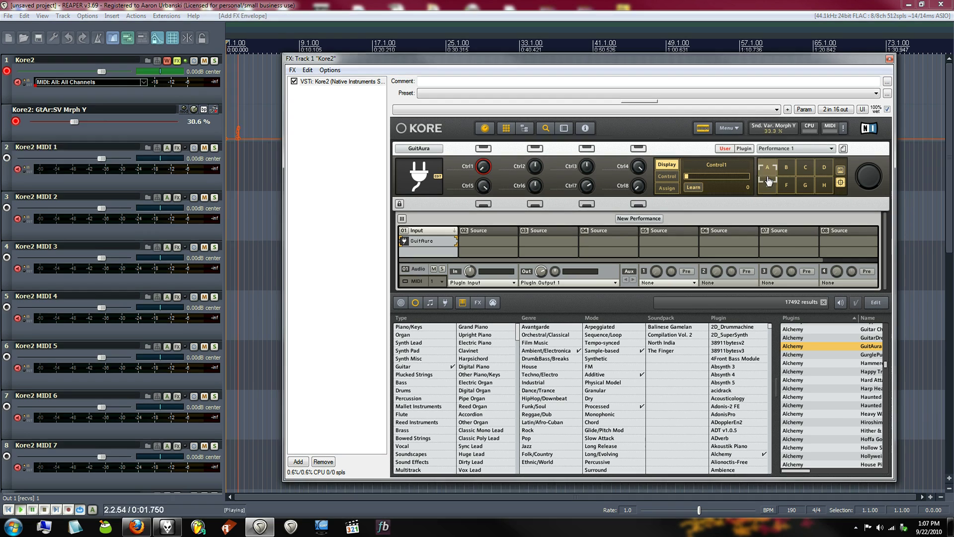
pyautogui.moveTo(769, 181)
pyautogui.mouseDown()
pyautogui.moveTo(783, 175)
pyautogui.moveTo(804, 187)
pyautogui.moveTo(819, 172)
pyautogui.moveTo(824, 182)
pyautogui.moveTo(803, 169)
pyautogui.moveTo(811, 187)
pyautogui.moveTo(791, 174)
pyautogui.moveTo(780, 183)
pyautogui.moveTo(762, 162)
pyautogui.mouseUp()
pyautogui.click(46, 510)
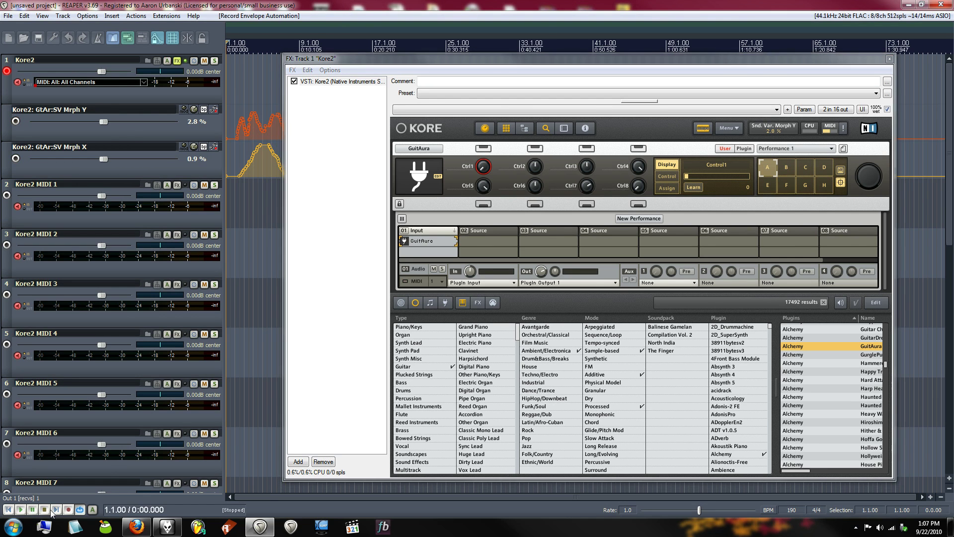
# Move the Kore2 plugin window off to the right to reveal the recorded envelopes
pyautogui.moveTo(371, 63); pyautogui.dragTo(443, 63)
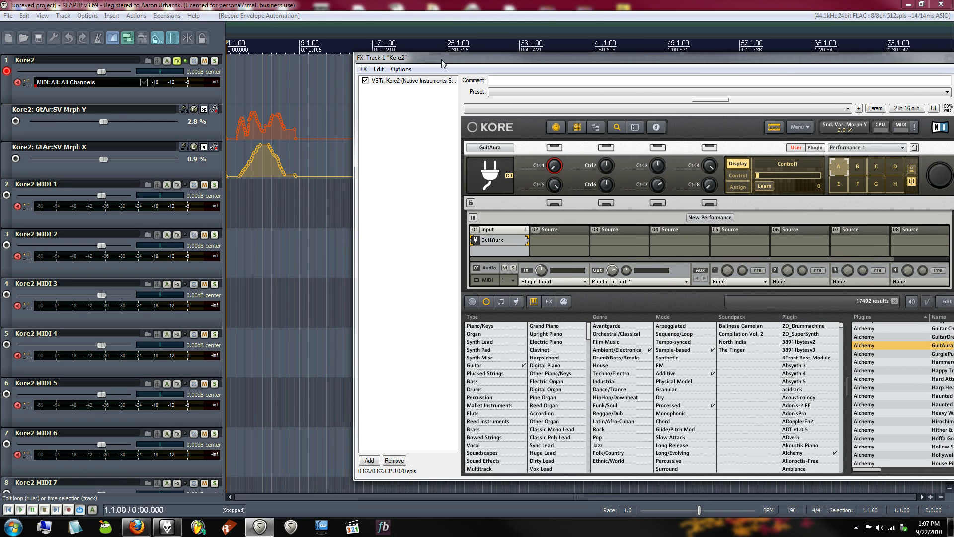
pyautogui.scroll(2, 269, 127)
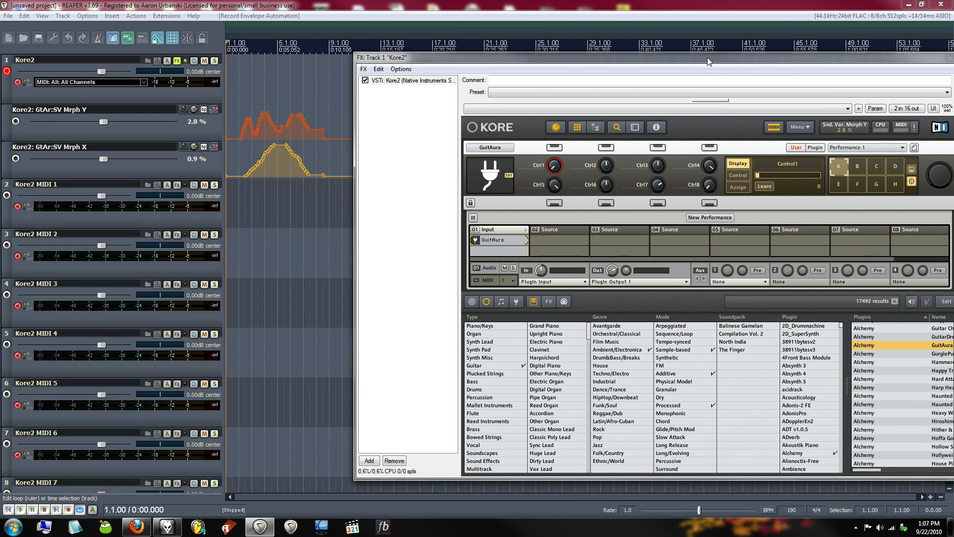
pyautogui.moveTo(385, 59); pyautogui.dragTo(953, 37)
# Reduce the Morph X envelope to 11 points
pyautogui.scroll(1, 274, 160)
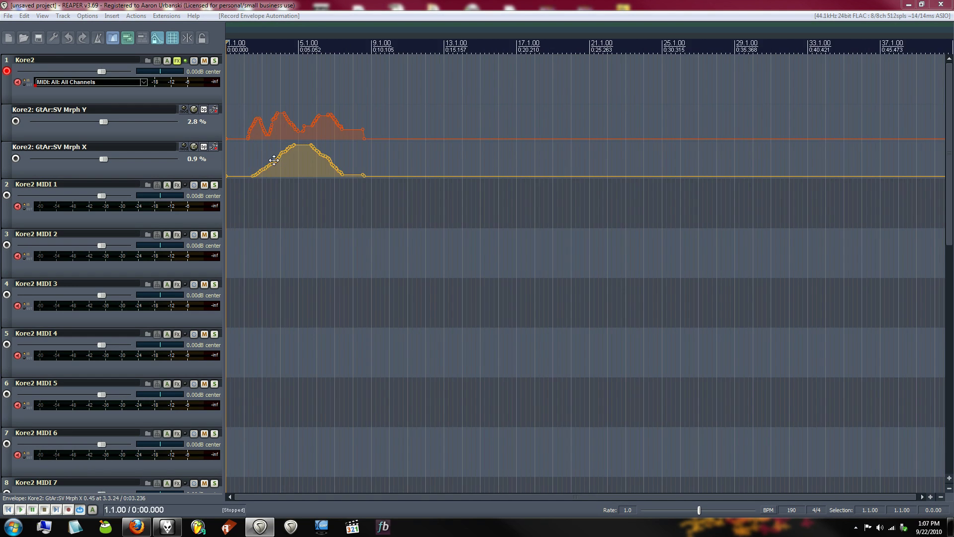
pyautogui.scroll(3, 274, 160)
pyautogui.rightClick(511, 149)
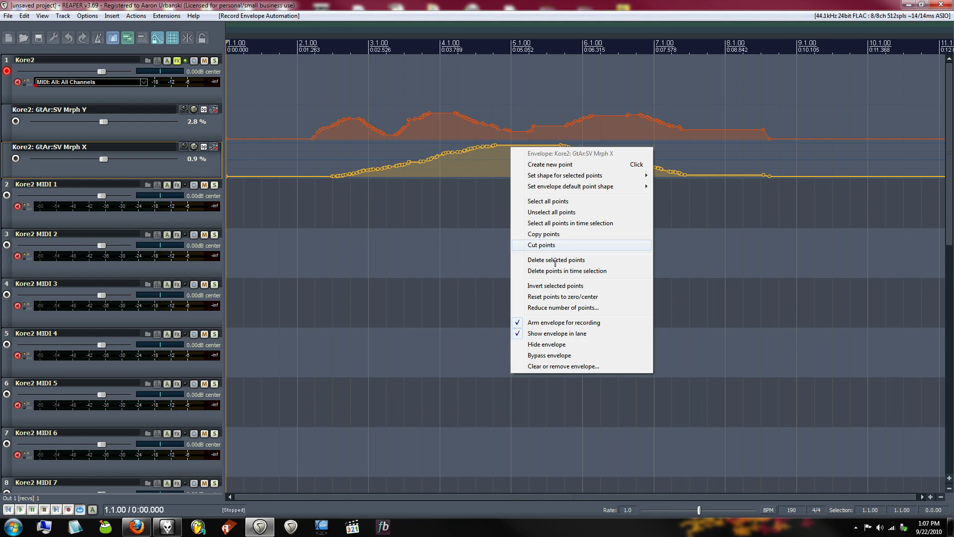
pyautogui.click(566, 307)
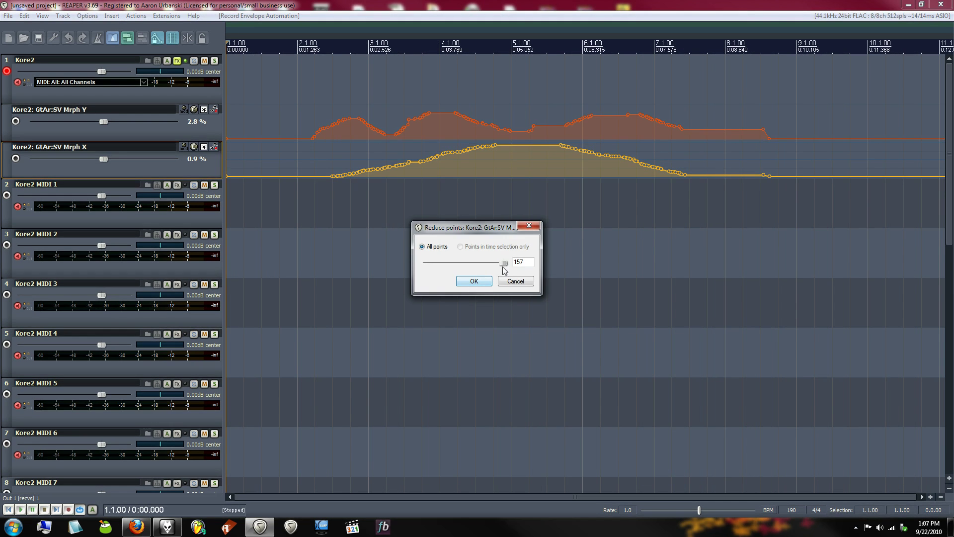
pyautogui.moveTo(504, 270); pyautogui.dragTo(434, 267)
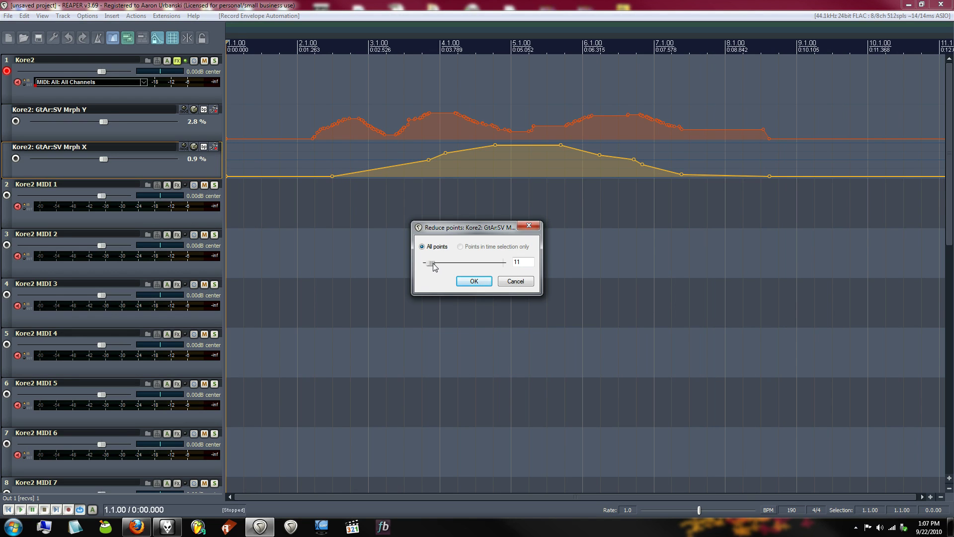
pyautogui.click(474, 281)
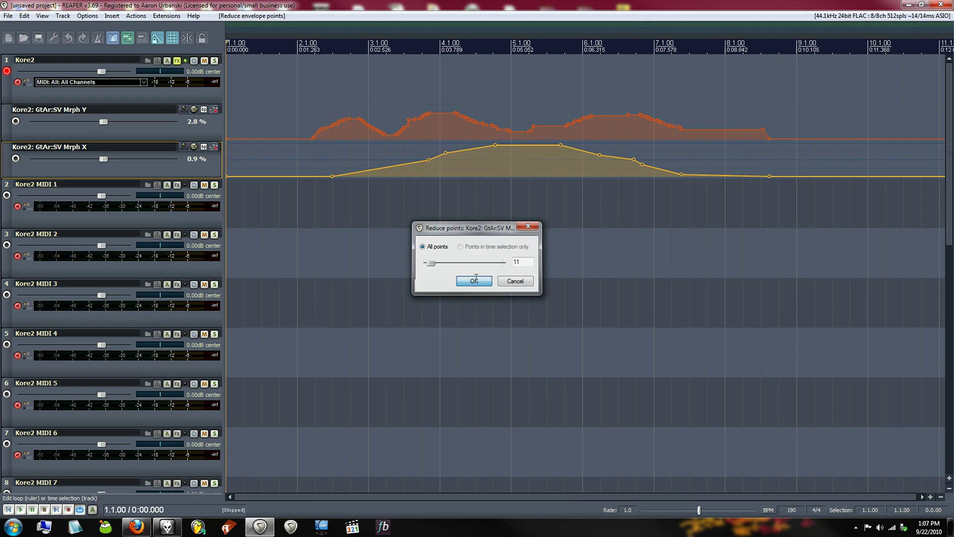
# Reduce the Mrph Y envelope's points and add a point raised to 0.75 just after bar 3
pyautogui.rightClick(494, 113)
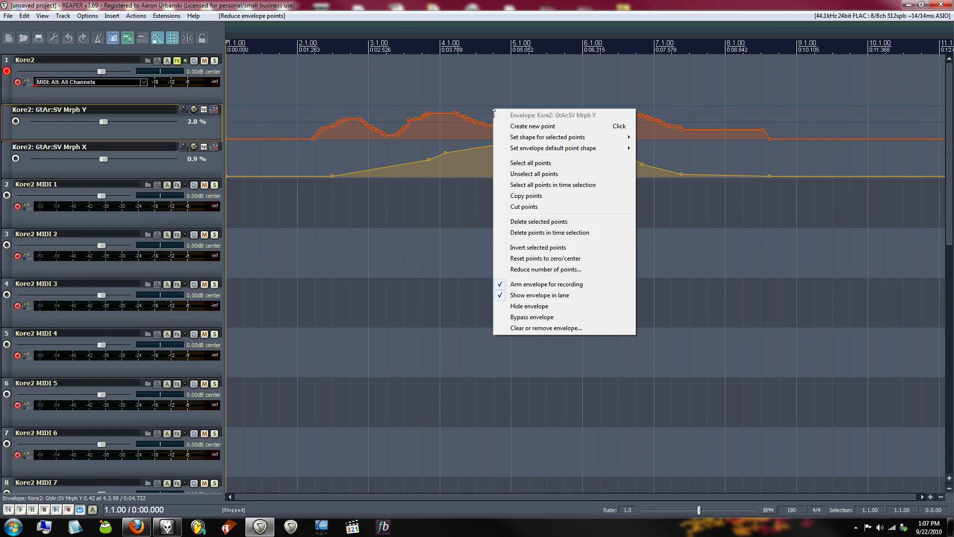
pyautogui.click(628, 269)
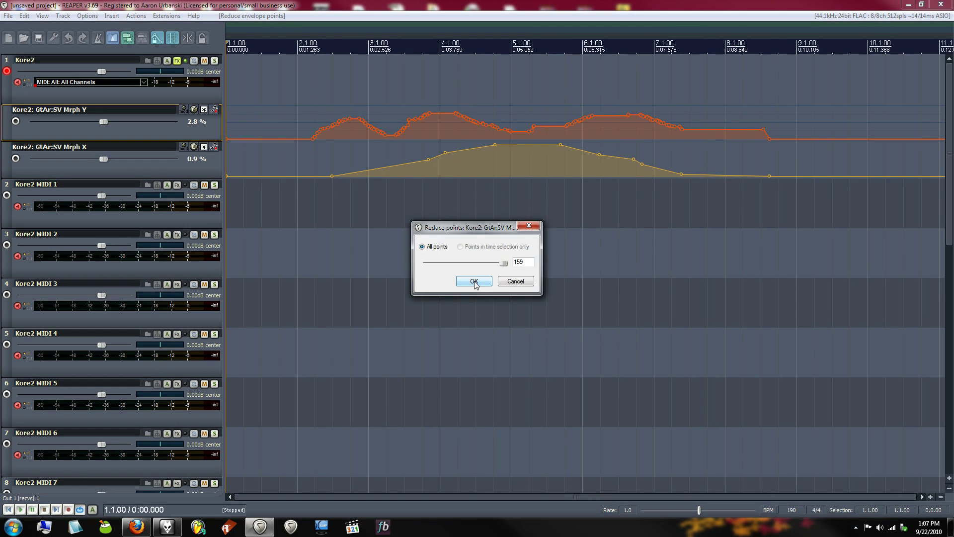
pyautogui.moveTo(503, 262); pyautogui.dragTo(440, 266)
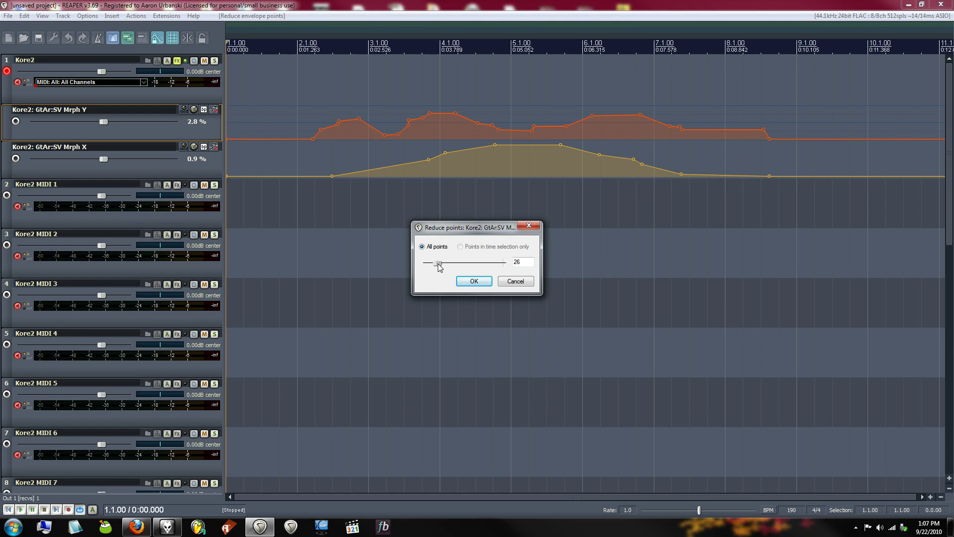
pyautogui.click(474, 281)
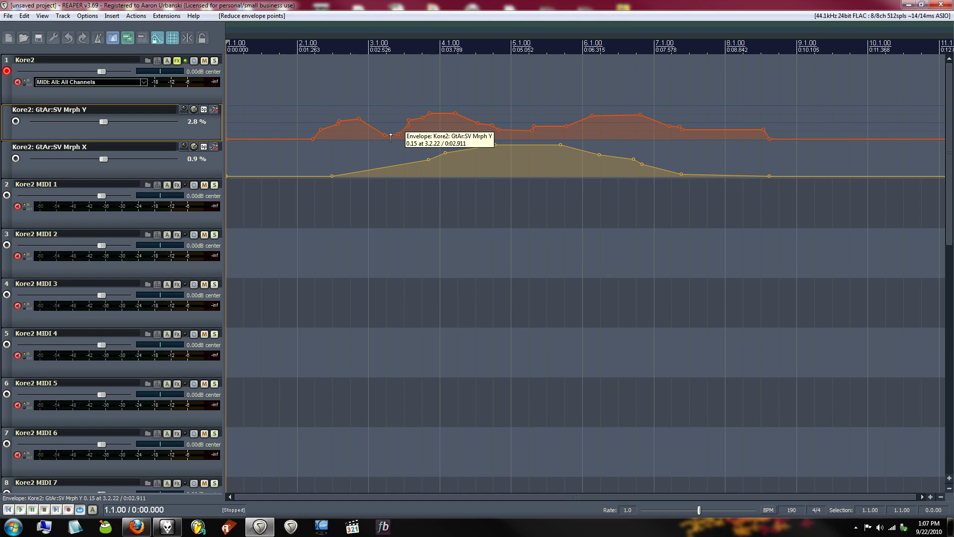
pyautogui.moveTo(391, 137); pyautogui.dragTo(392, 115)
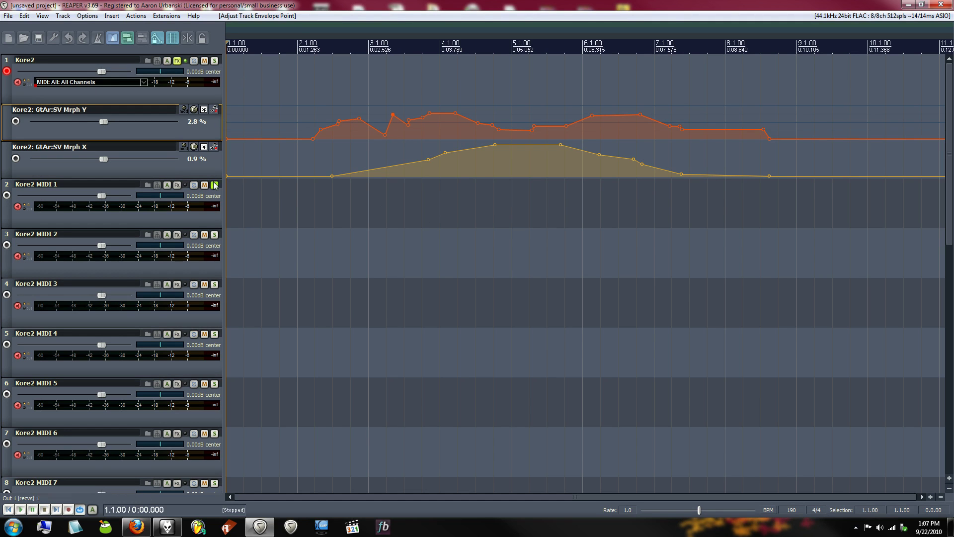
pyautogui.click(177, 60)
pyautogui.moveTo(419, 62); pyautogui.dragTo(412, 61)
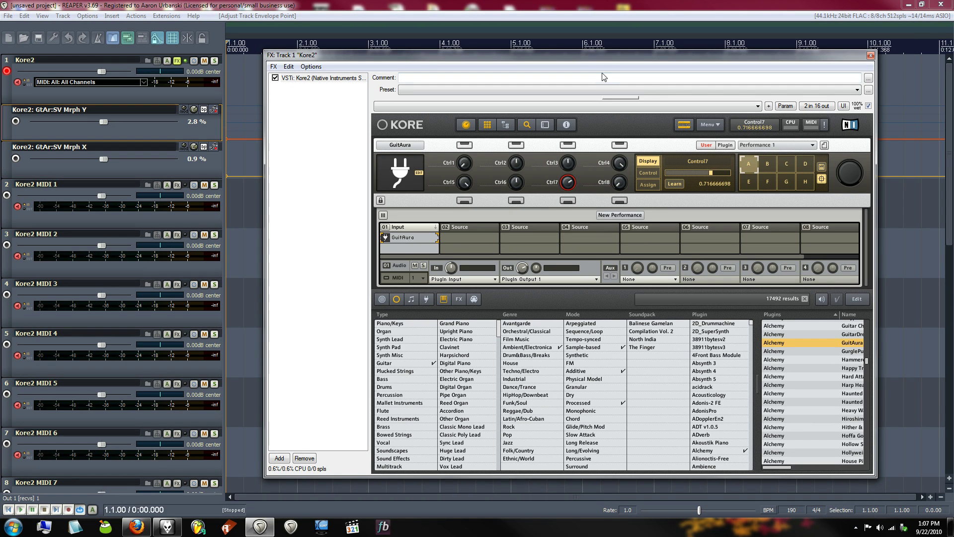
pyautogui.press('space')
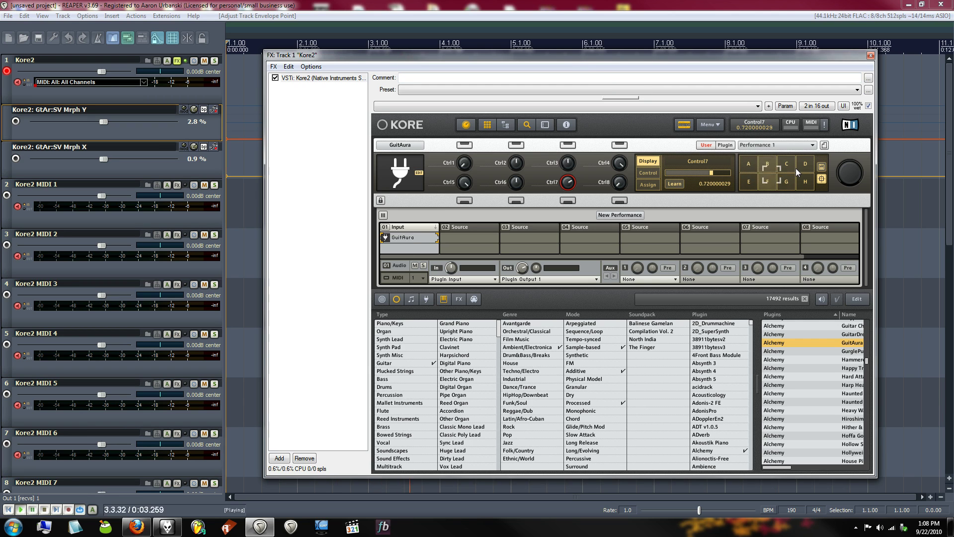
pyautogui.press('space')
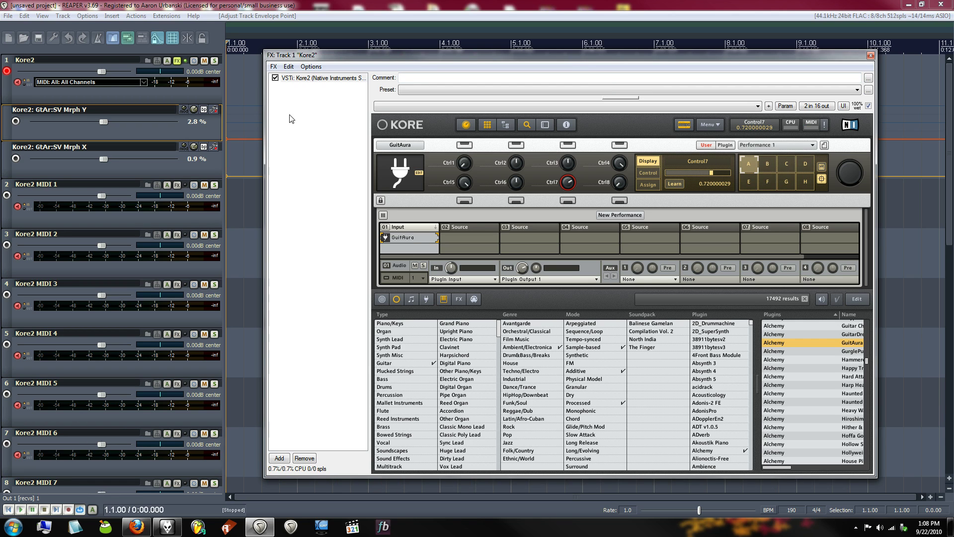
pyautogui.click(871, 55)
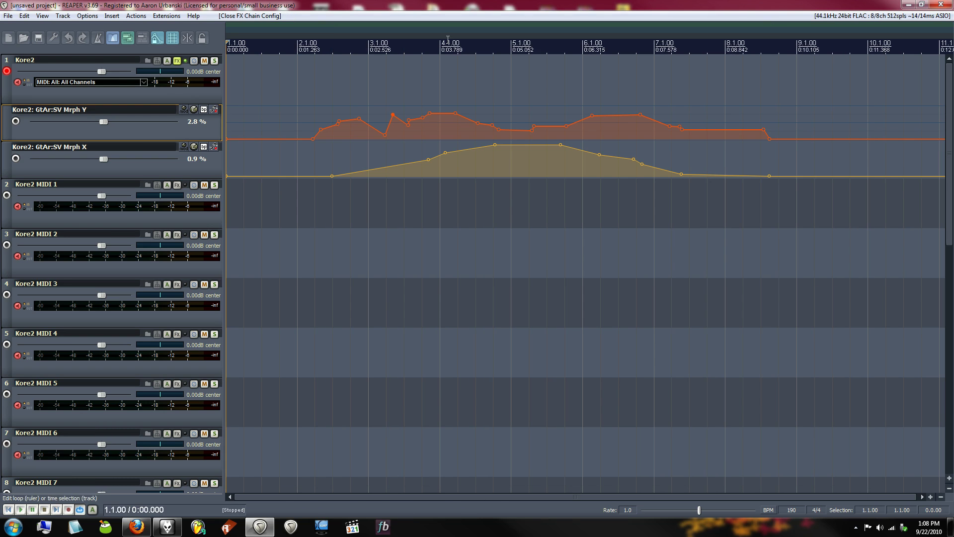
# Disarm Kore2, arm Kore2 MIDI 1, record a MIDI take, and save the recorded file
pyautogui.click(7, 71)
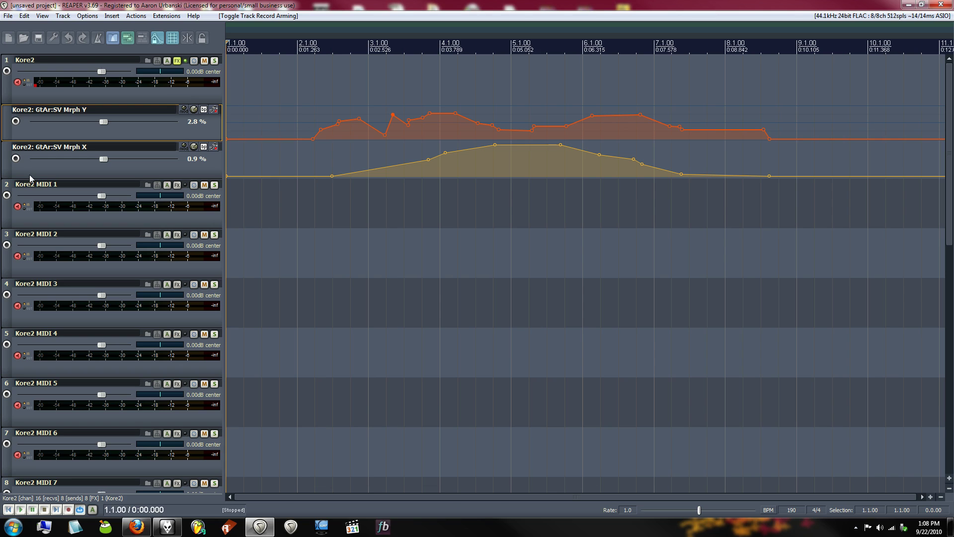
pyautogui.click(7, 195)
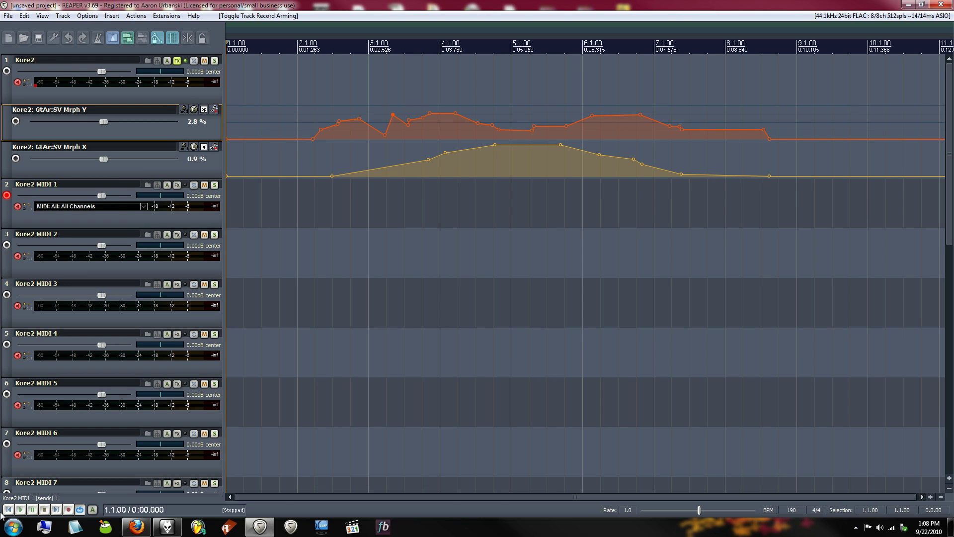
pyautogui.click(69, 509)
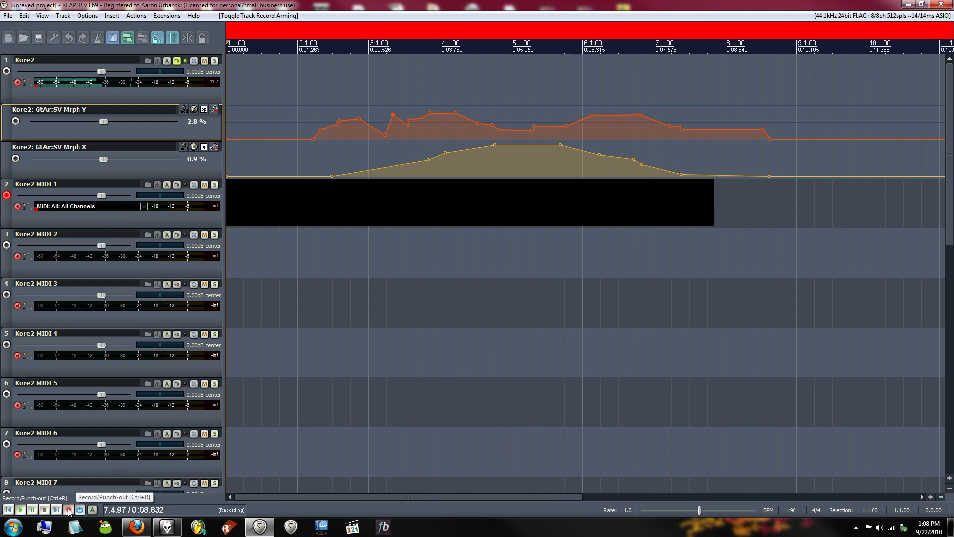
pyautogui.click(69, 511)
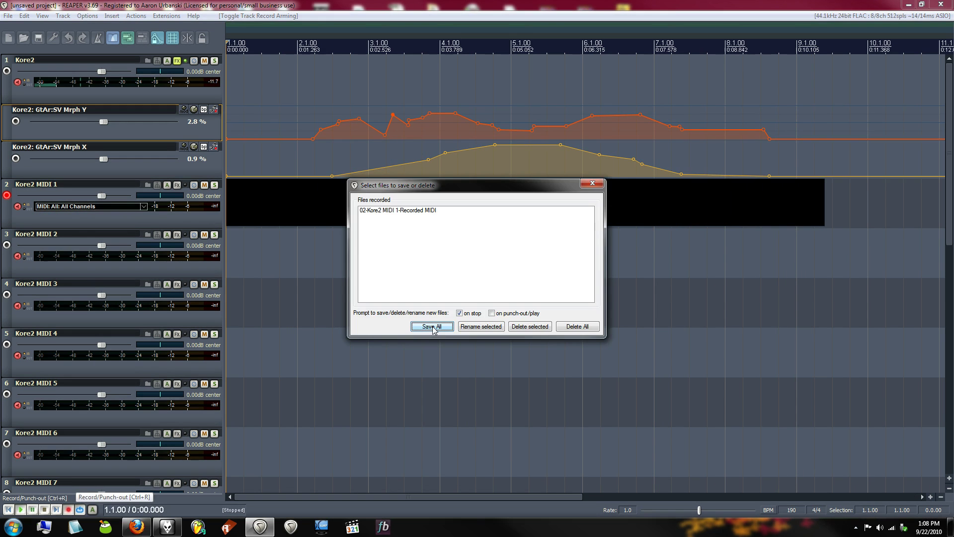
pyautogui.click(432, 327)
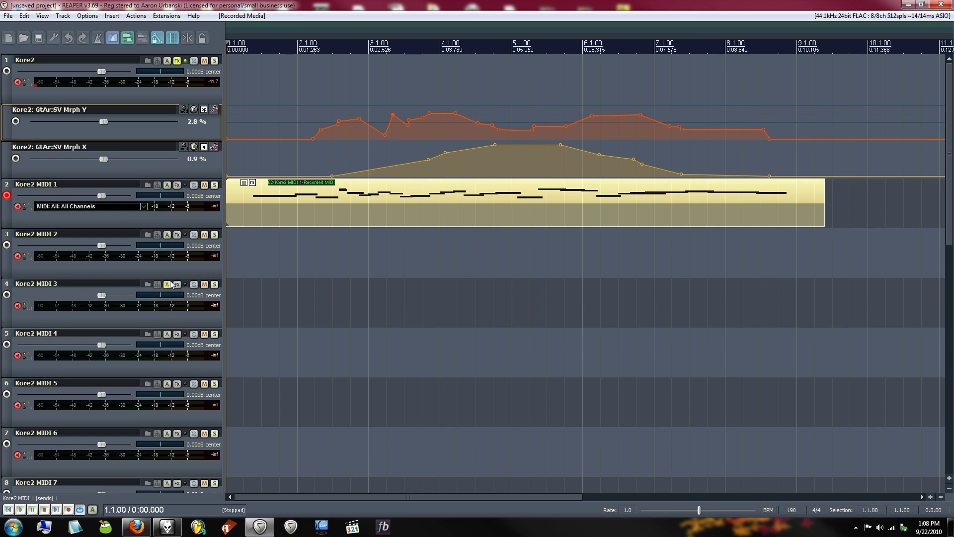
# Disarm Kore2 MIDI 1 and set Out 1 to record stereo output, latency compensated
pyautogui.scroll(-3, 448, 286)
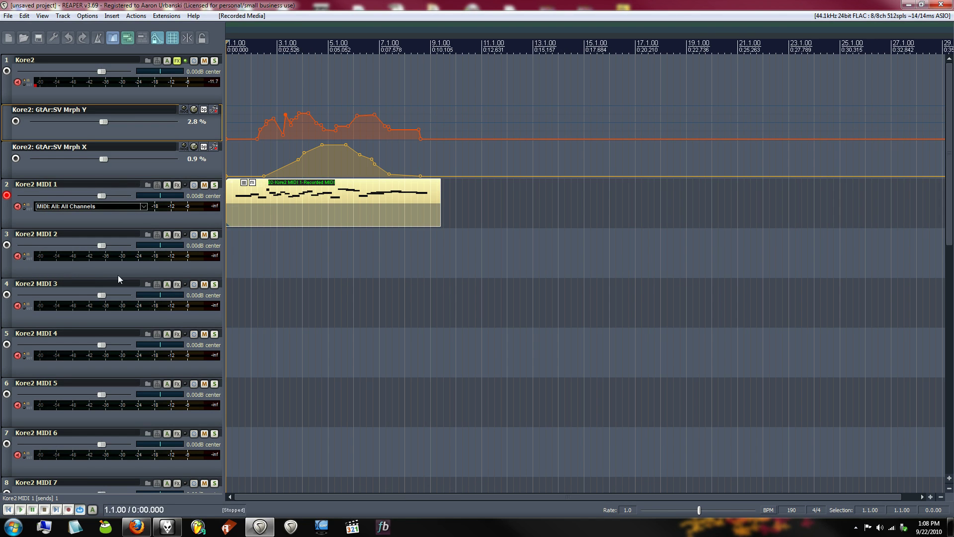
pyautogui.click(8, 195)
pyautogui.scroll(-3, 9, 196)
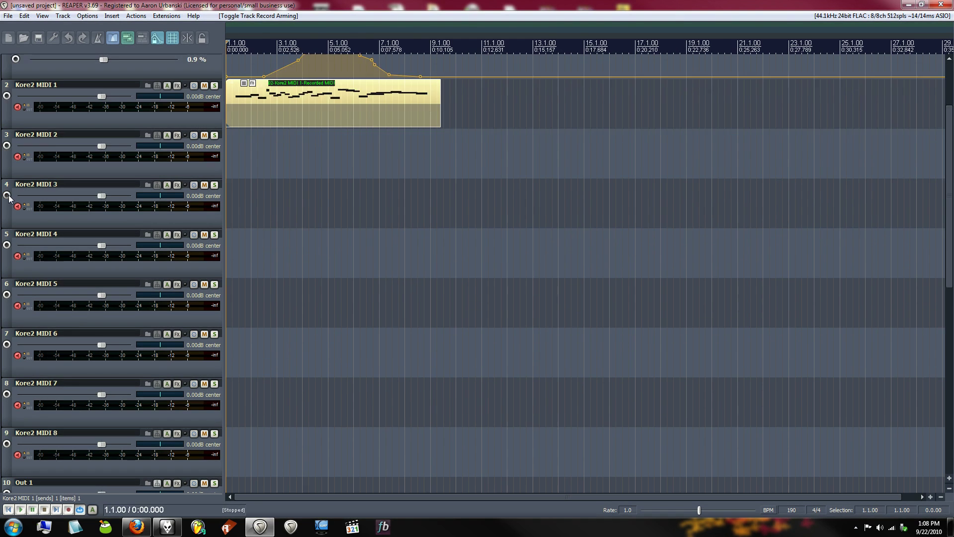
pyautogui.scroll(-3, 9, 196)
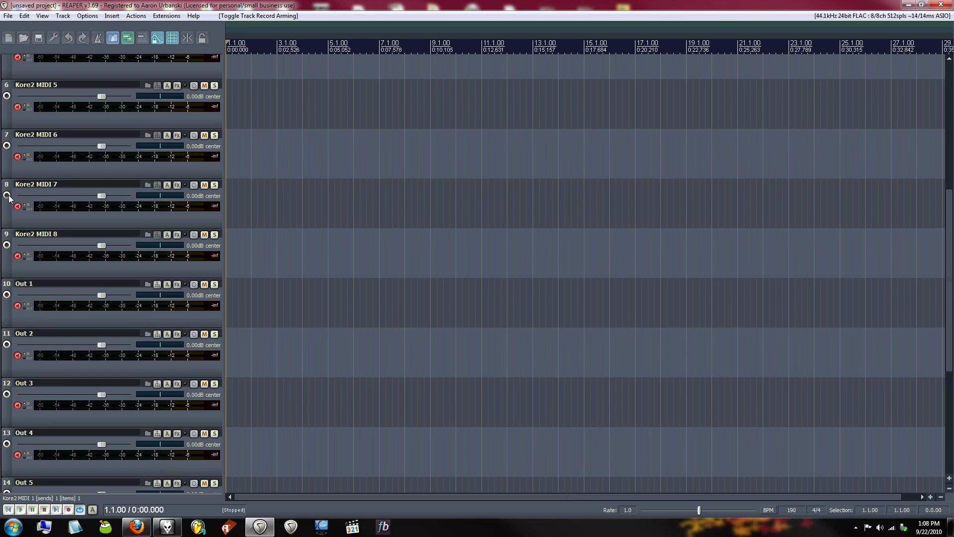
pyautogui.rightClick(17, 305)
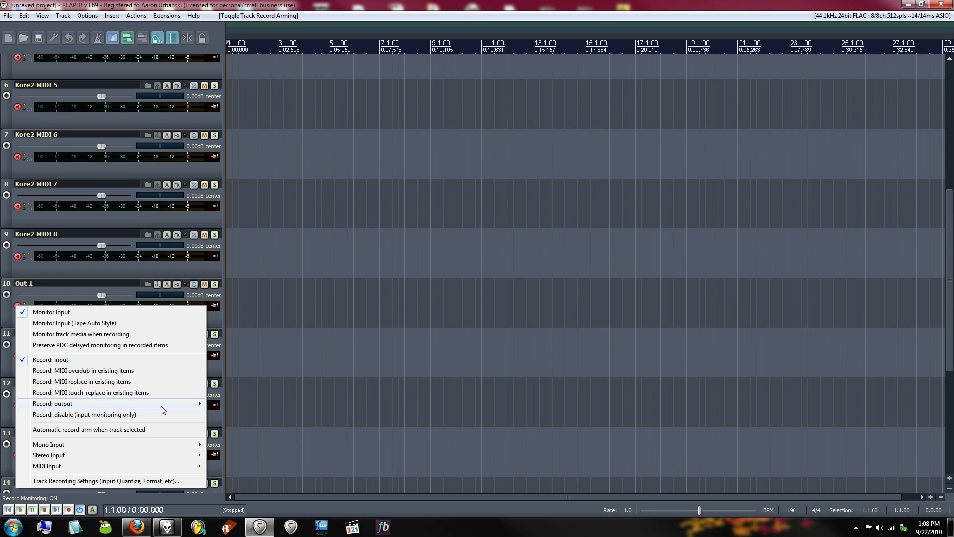
pyautogui.moveTo(164, 404)
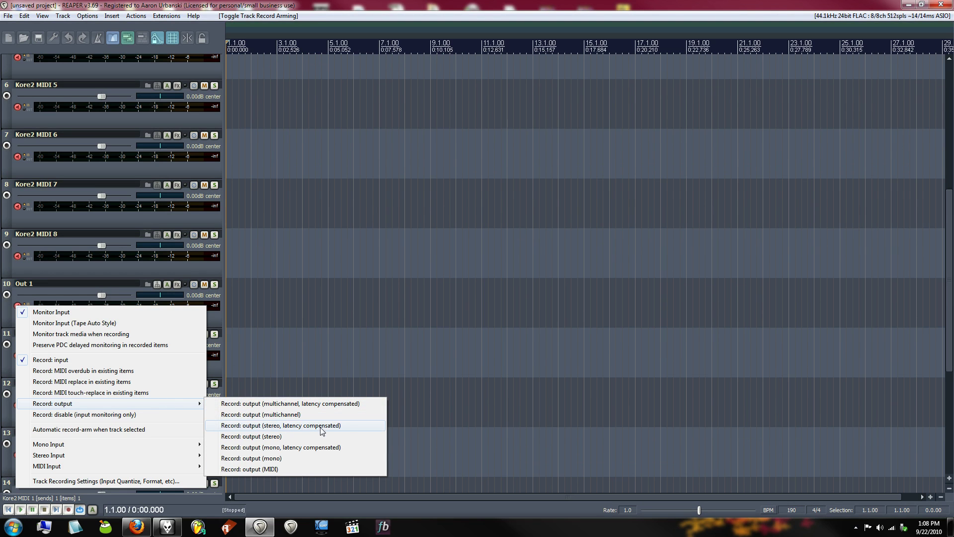
pyautogui.click(344, 426)
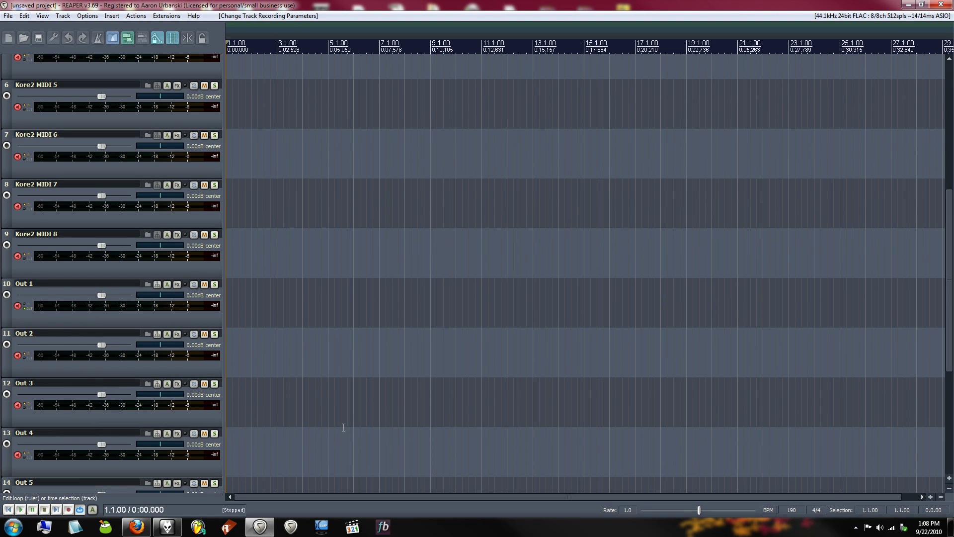
# Arm Out 1, record an audio take, stop, and save the recorded file
pyautogui.click(7, 294)
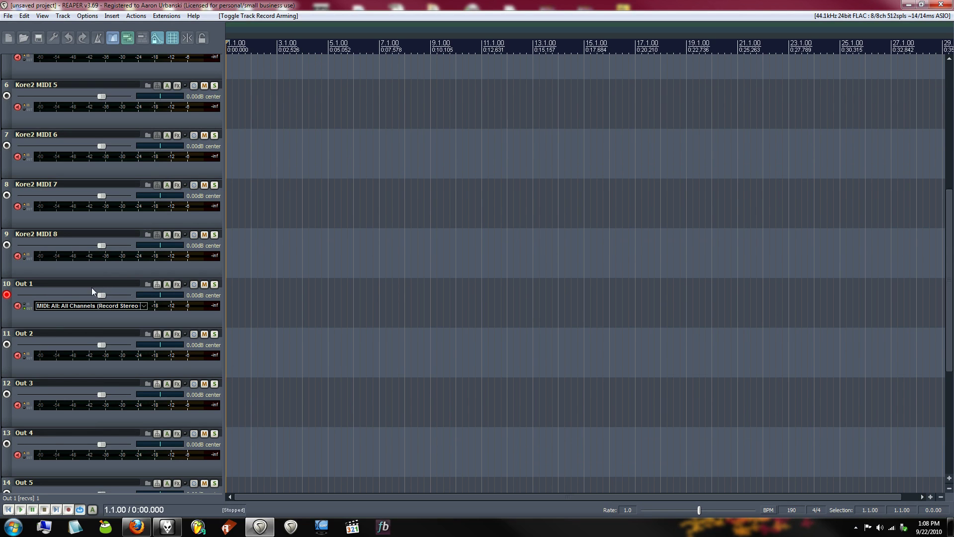
pyautogui.hotkey('ctrl', 'r')
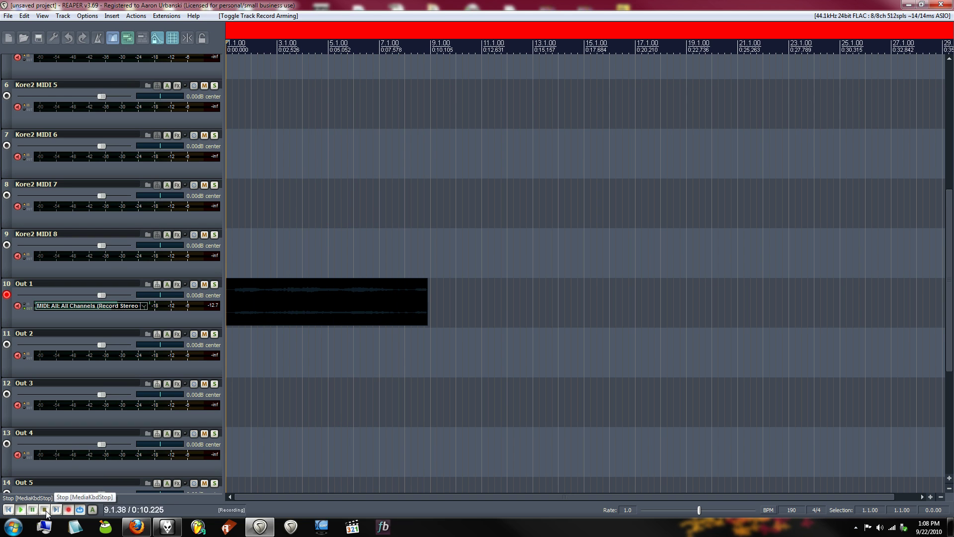
pyautogui.click(45, 510)
pyautogui.click(432, 326)
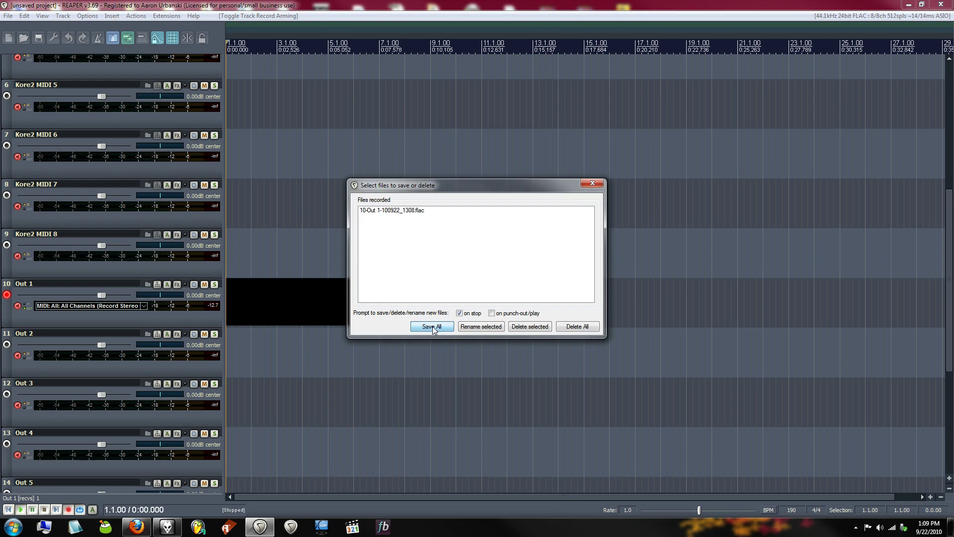
pyautogui.scroll(6, 84, 278)
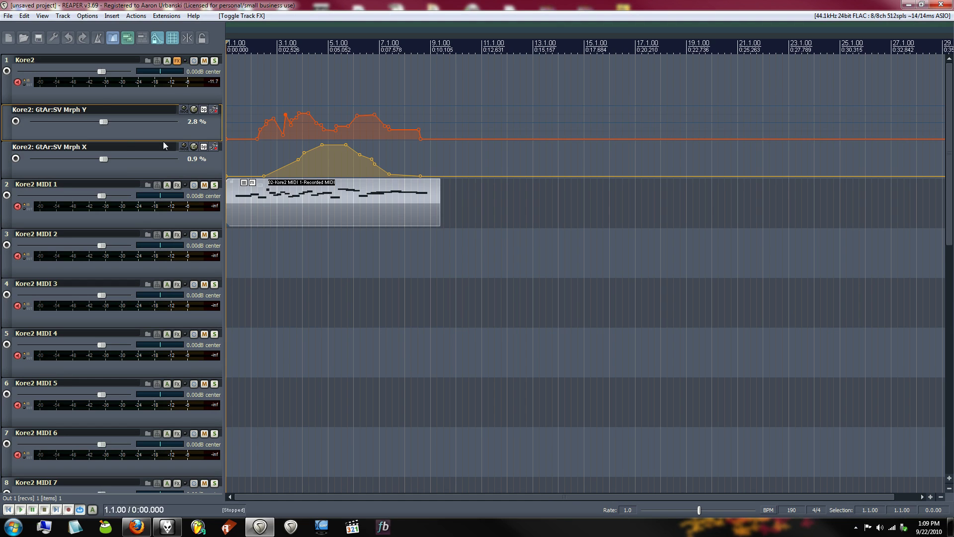
pyautogui.scroll(-6, 189, 69)
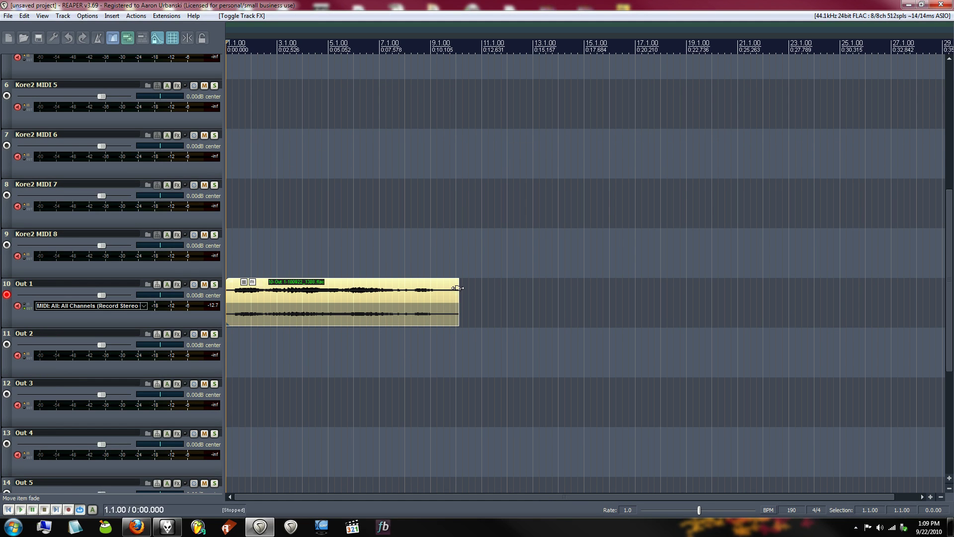
pyautogui.moveTo(456, 287); pyautogui.dragTo(367, 299)
pyautogui.moveTo(602, 302); pyautogui.dragTo(457, 304)
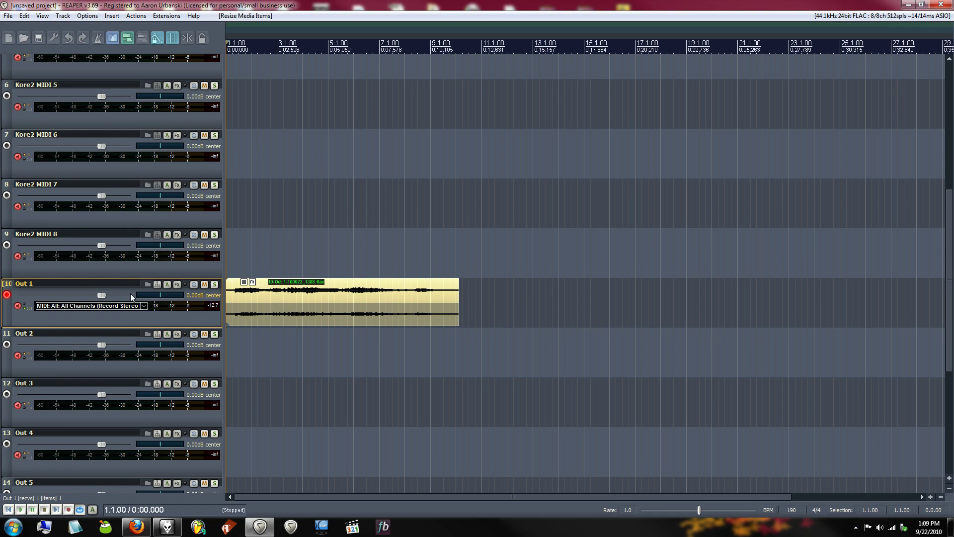
pyautogui.scroll(6, 170, 320)
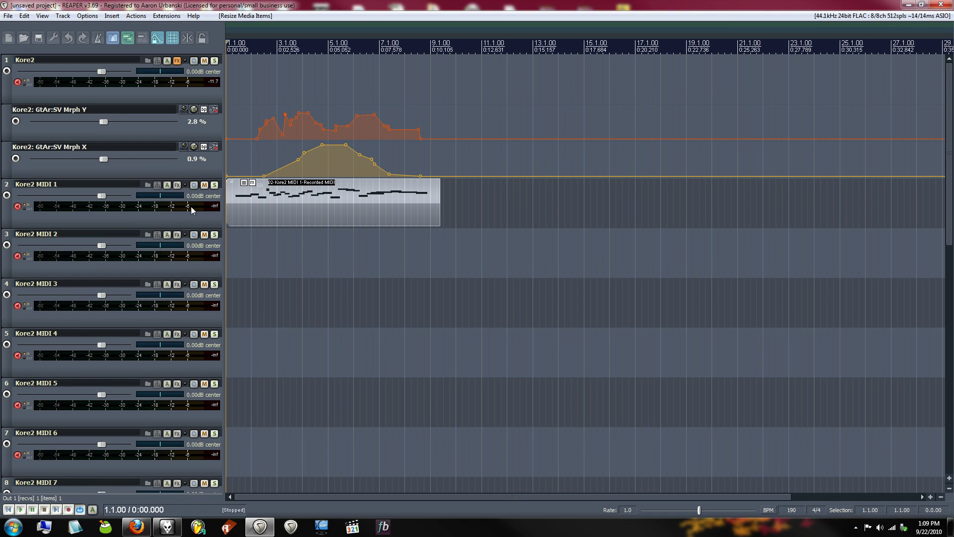
pyautogui.click(205, 185)
pyautogui.click(205, 186)
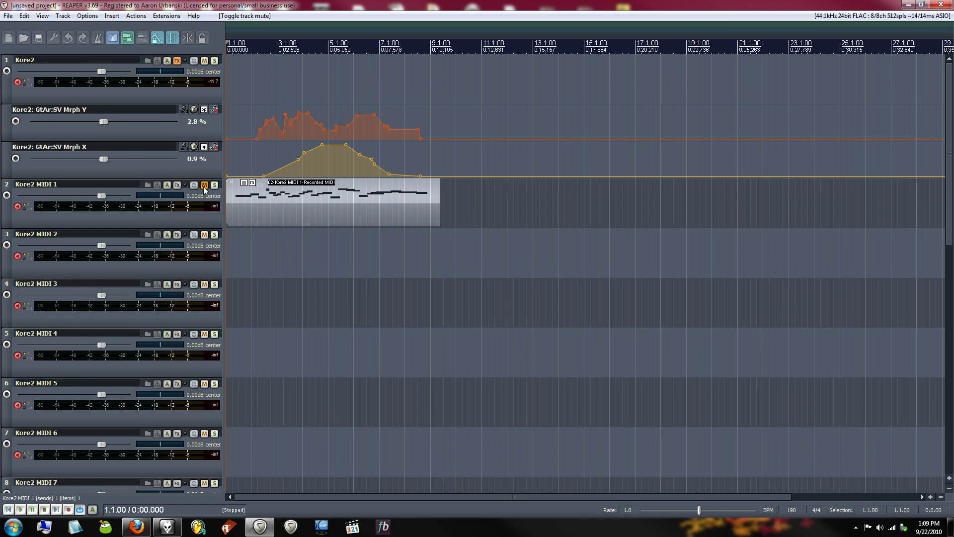
pyautogui.scroll(-5, 204, 189)
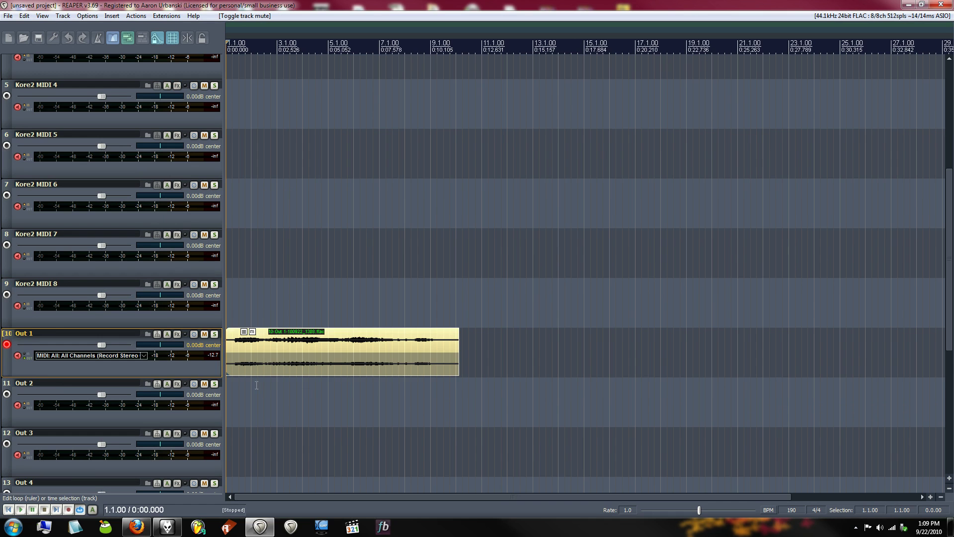
pyautogui.scroll(5, 133, 156)
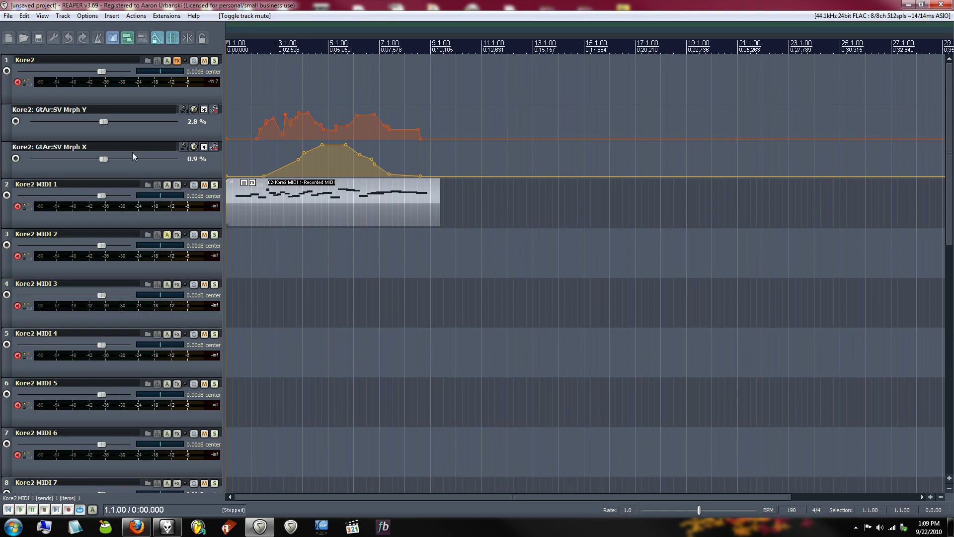
pyautogui.scroll(-6, 162, 298)
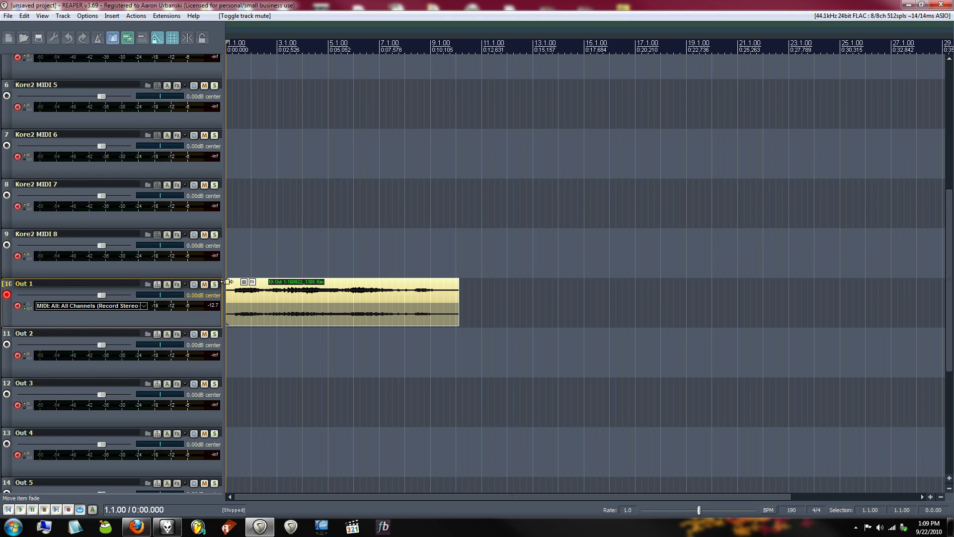
# Shrink track heights and scroll so every track from Kore2 through the Out tracks is visible
pyautogui.scroll(-3, 162, 266)
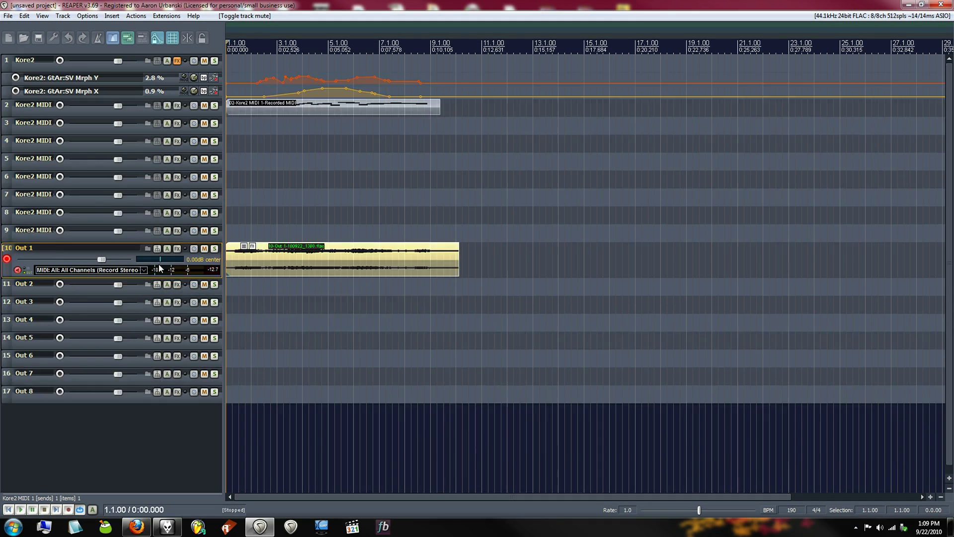
pyautogui.scroll(2, 160, 264)
pyautogui.scroll(1, 96, 264)
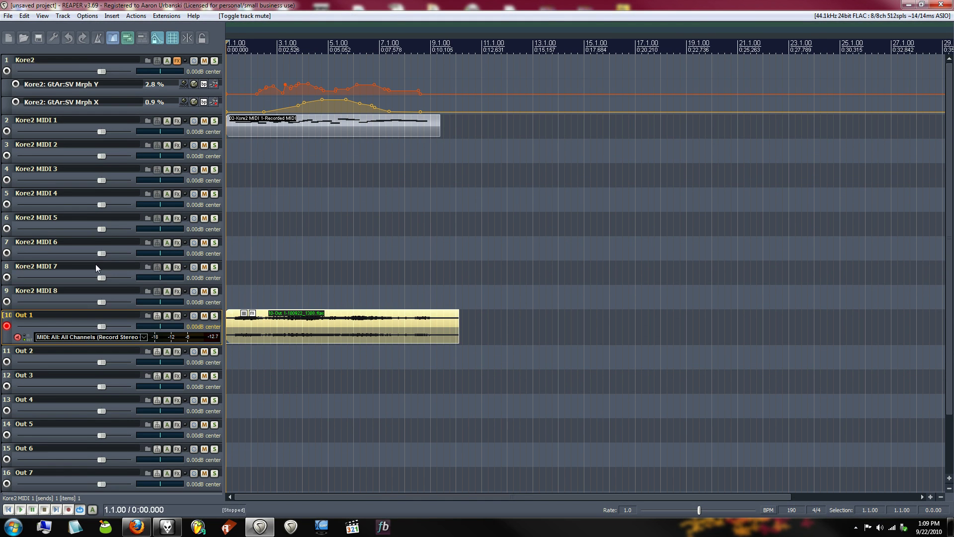